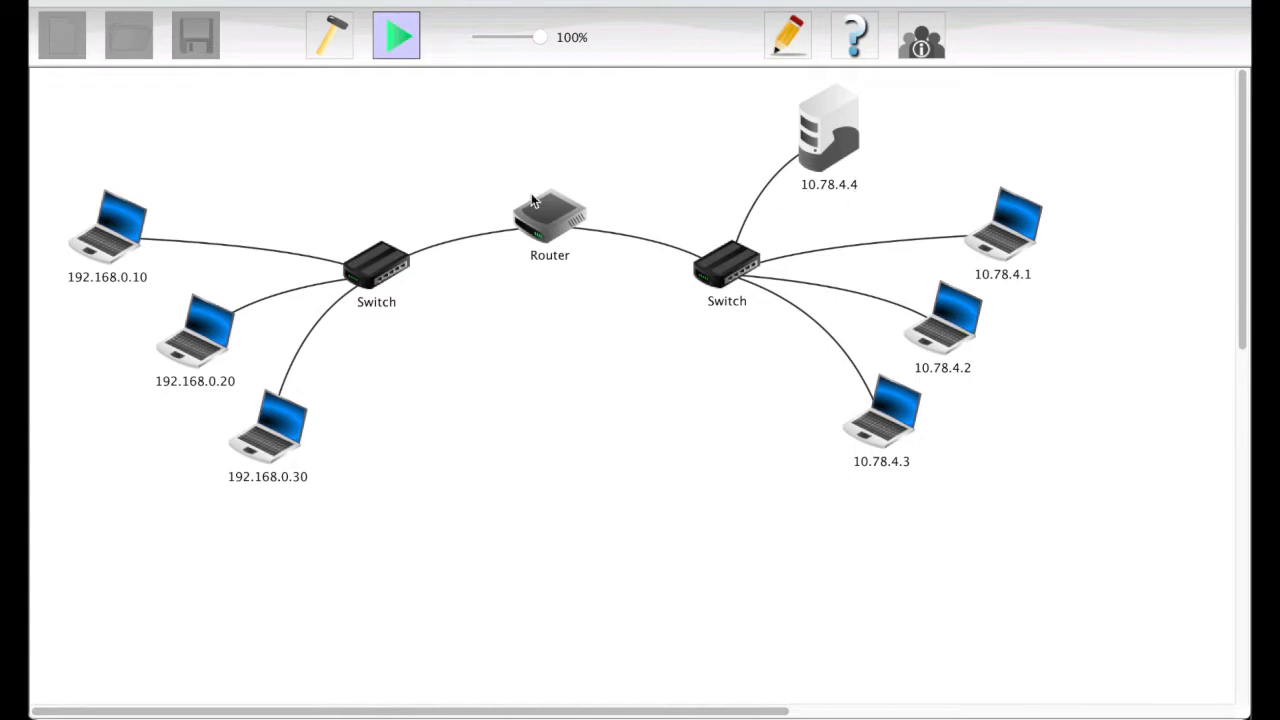
click(126, 238)
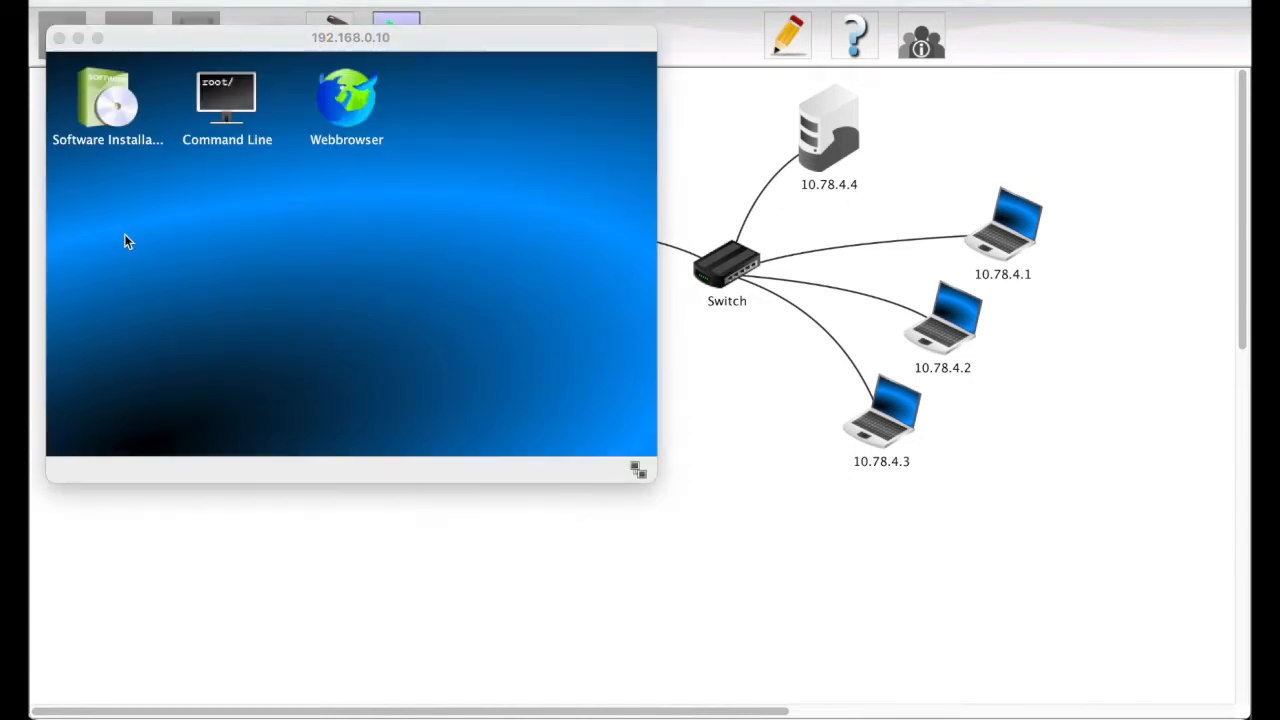
click(343, 106)
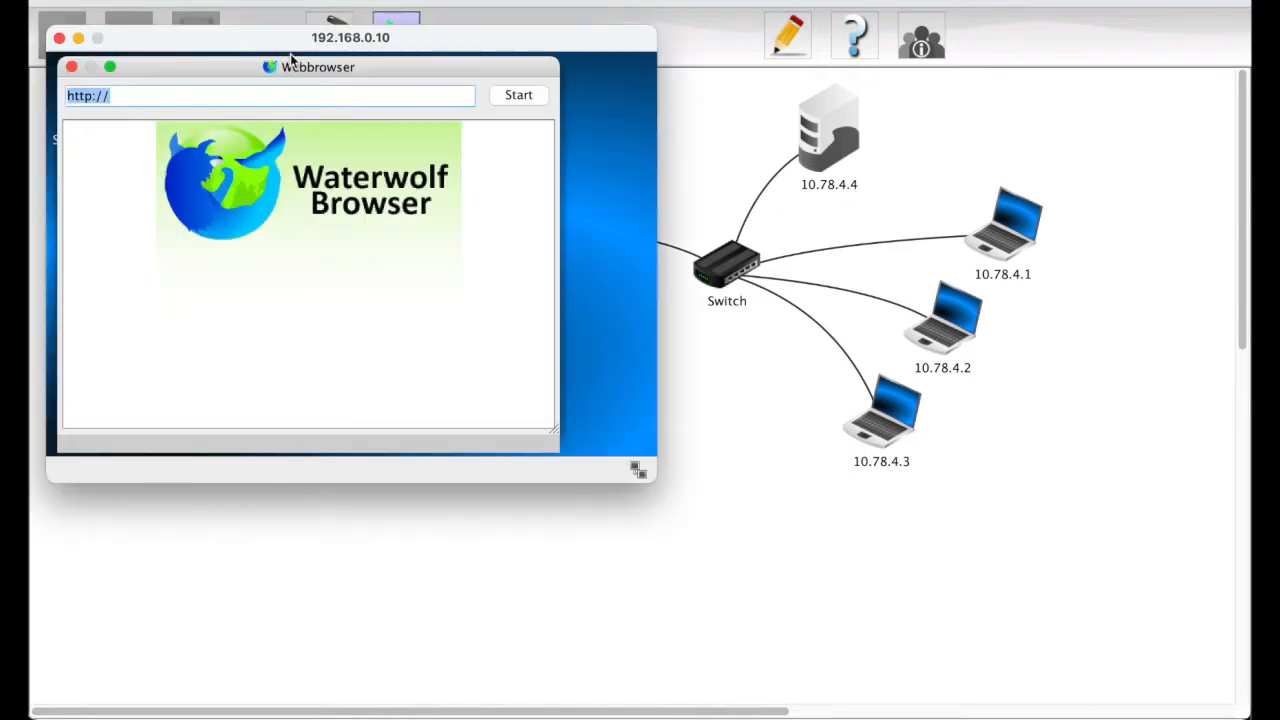
click(198, 98)
text(10.78.4.4)
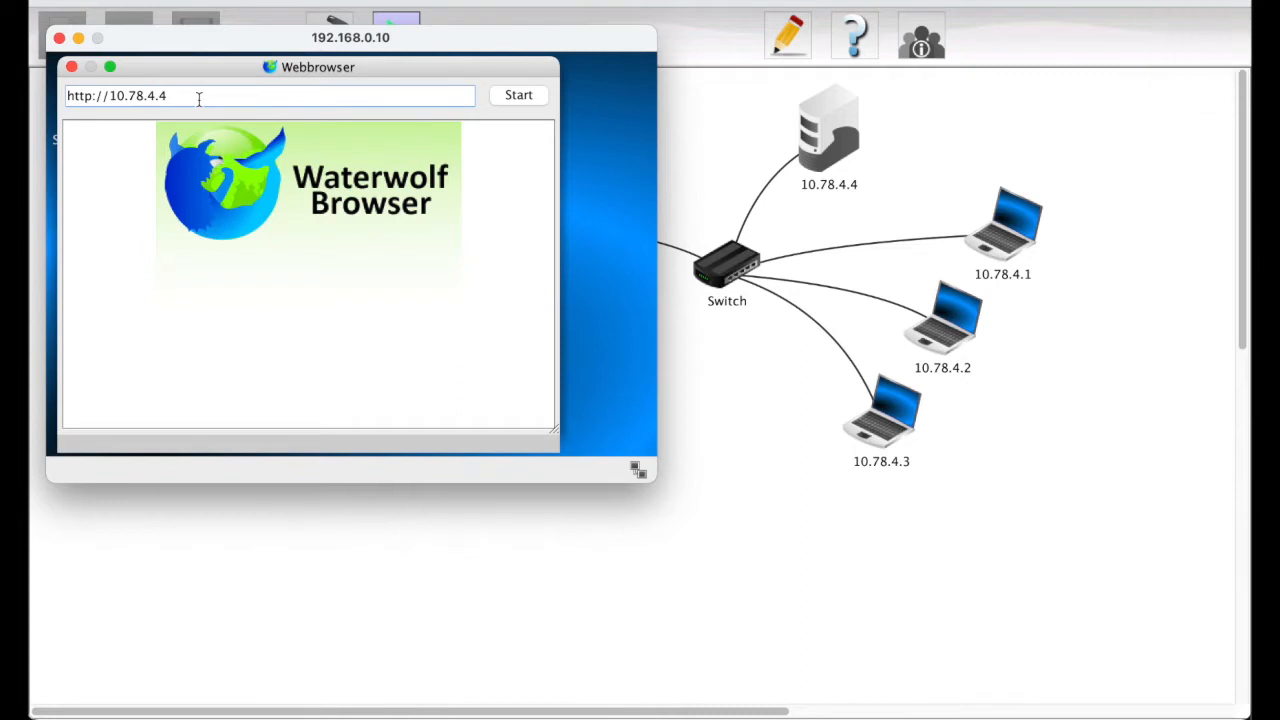
click(517, 98)
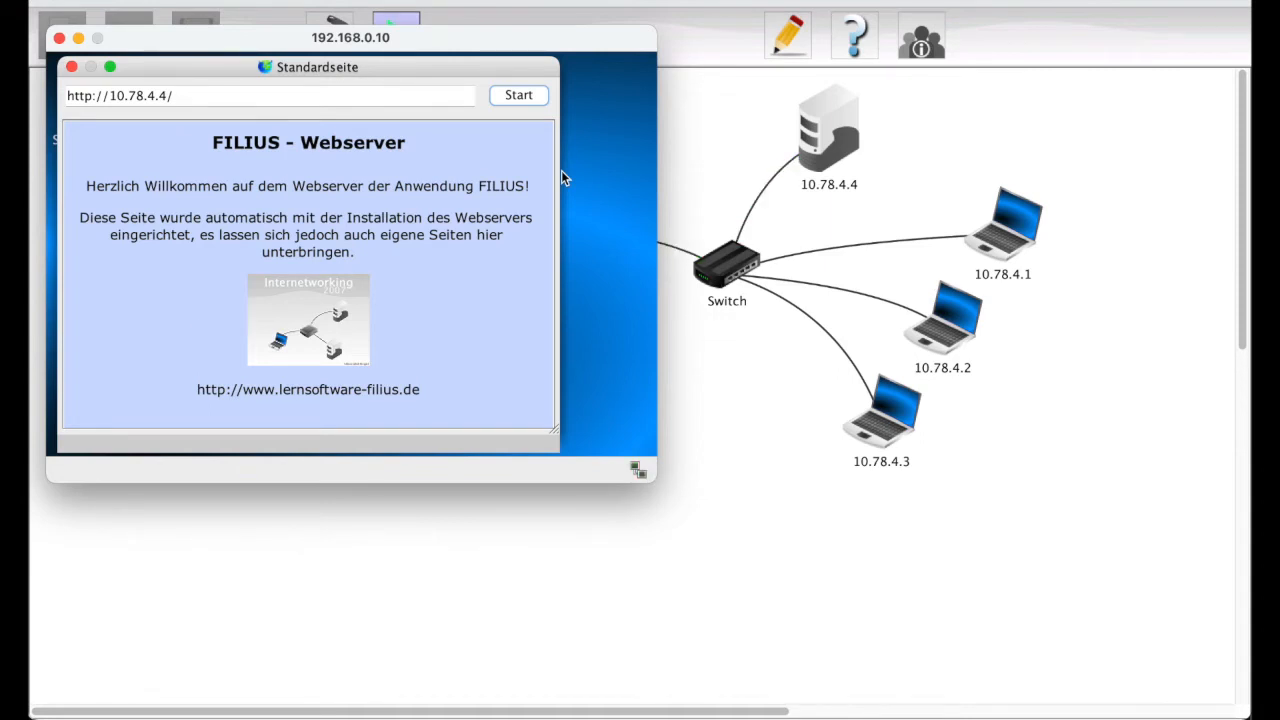
drag(112, 96, 183, 97)
text(w)
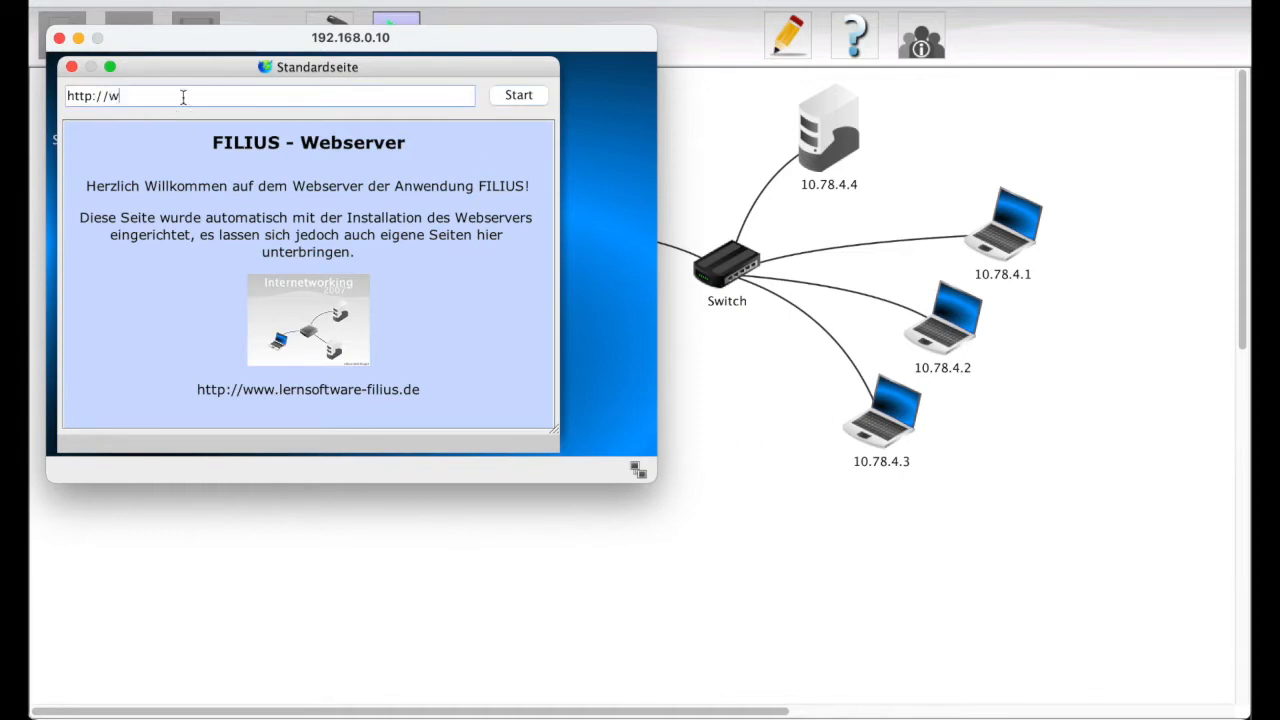
text(ww.filius.fr)
click(518, 96)
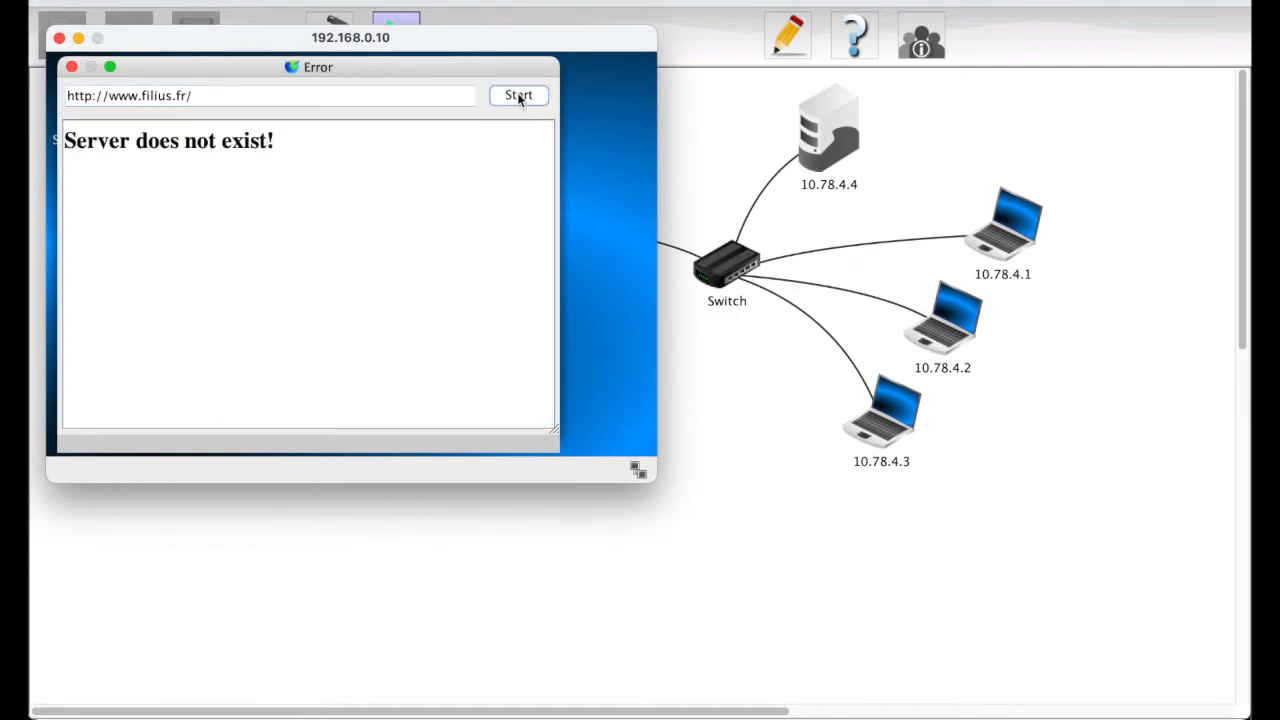
drag(510, 44, 790, 275)
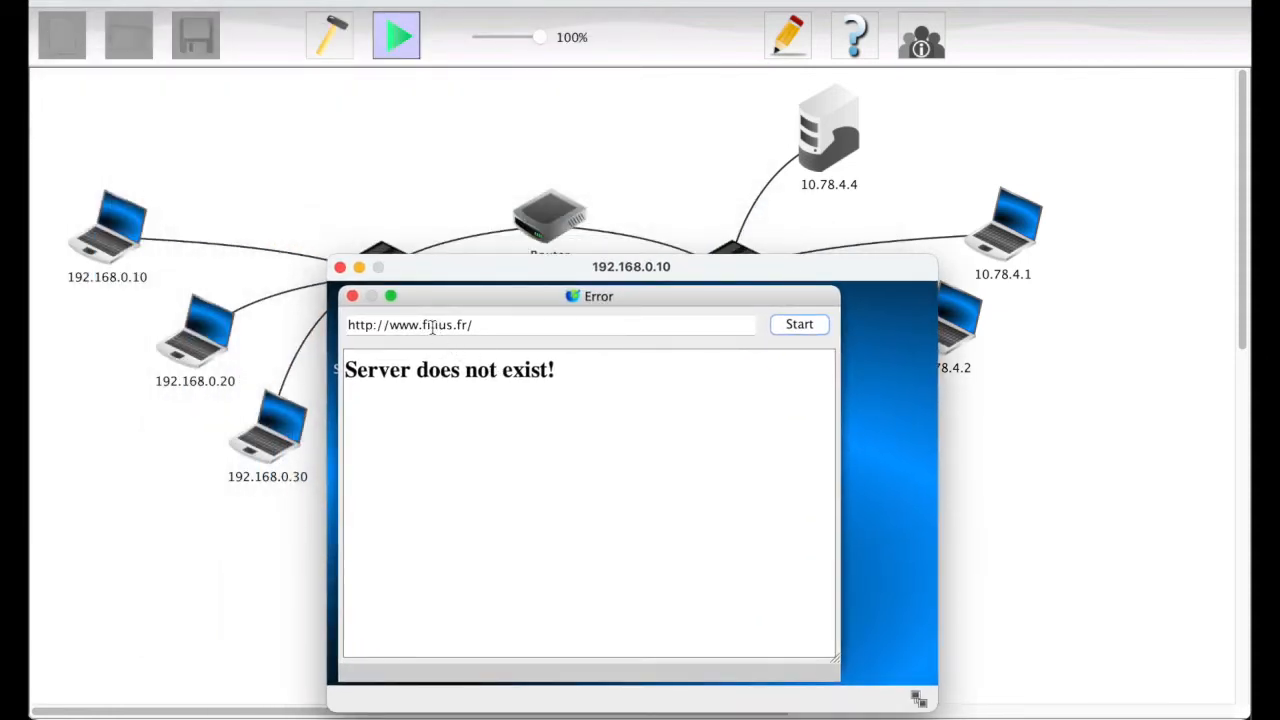
drag(390, 325, 489, 325)
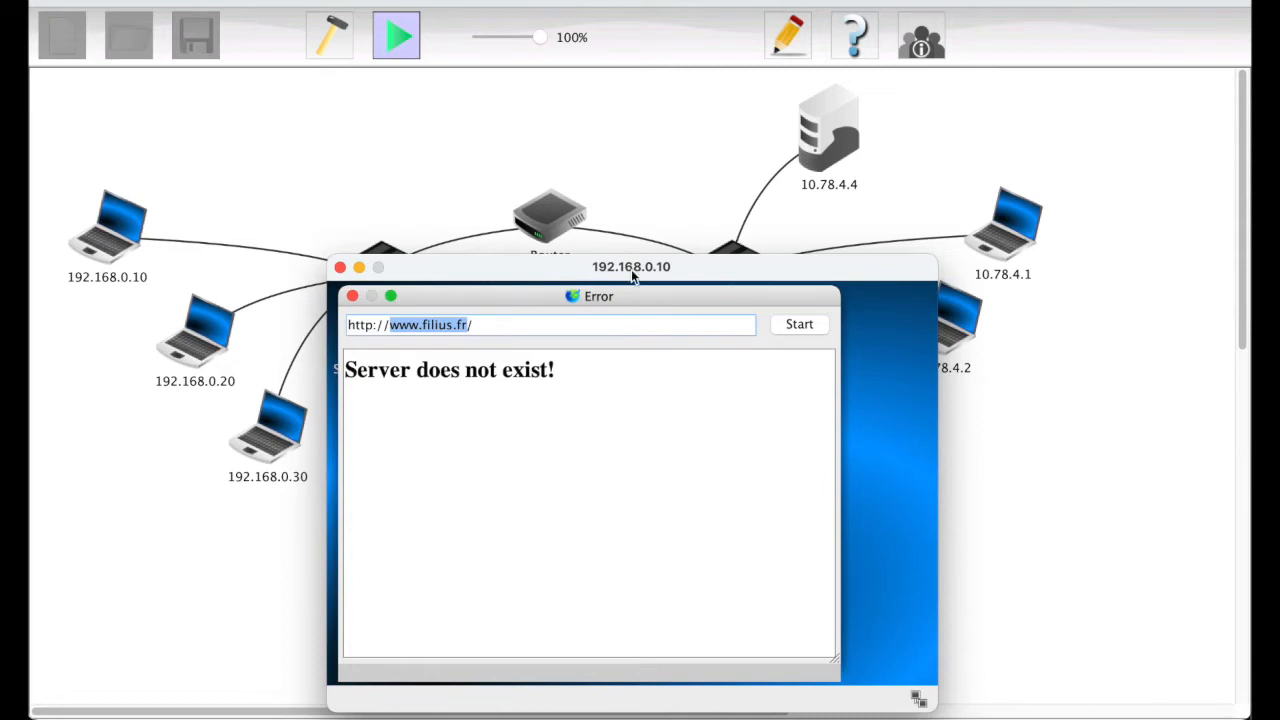
mouse_move(822, 122)
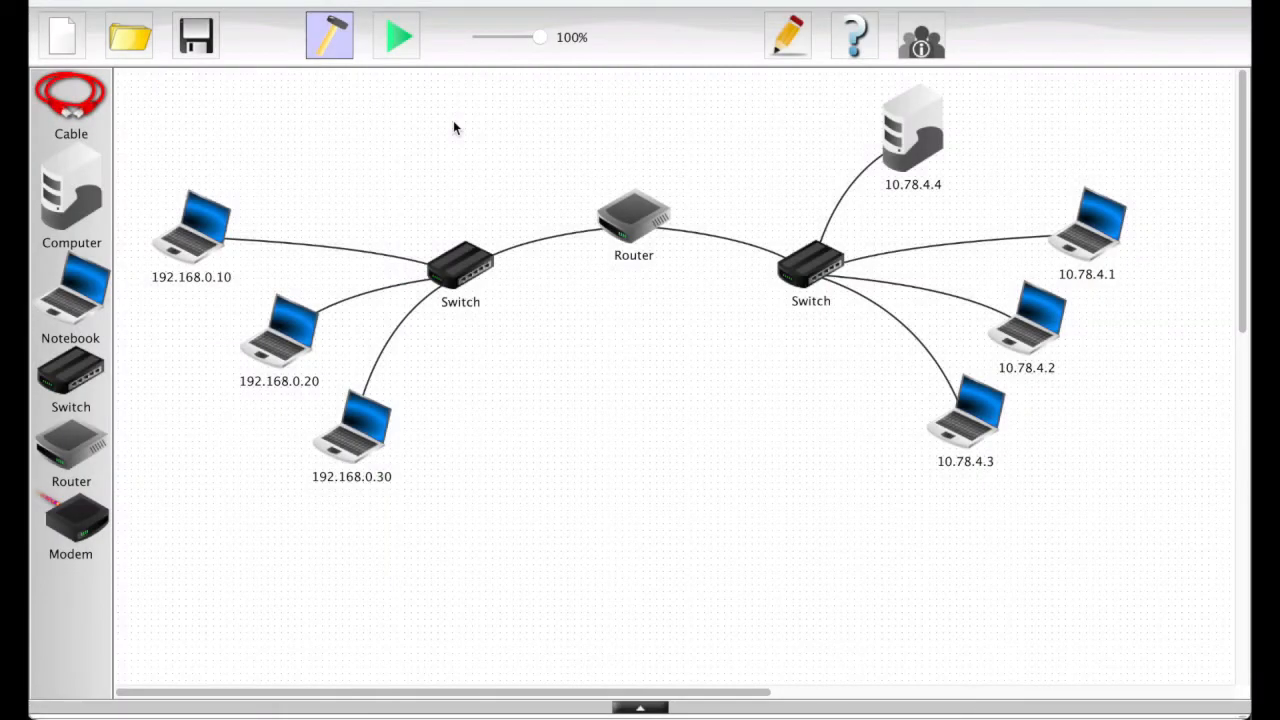
In design mode, add a third network interface to the router.
click(621, 218)
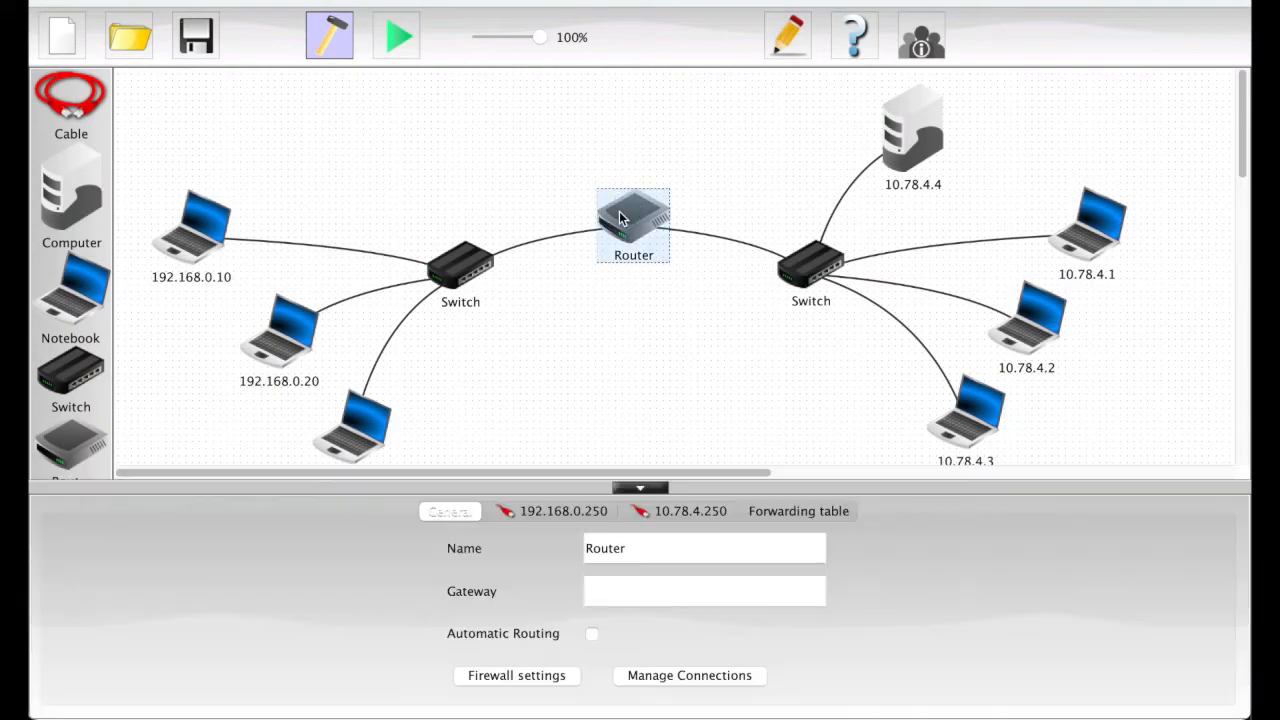
click(663, 676)
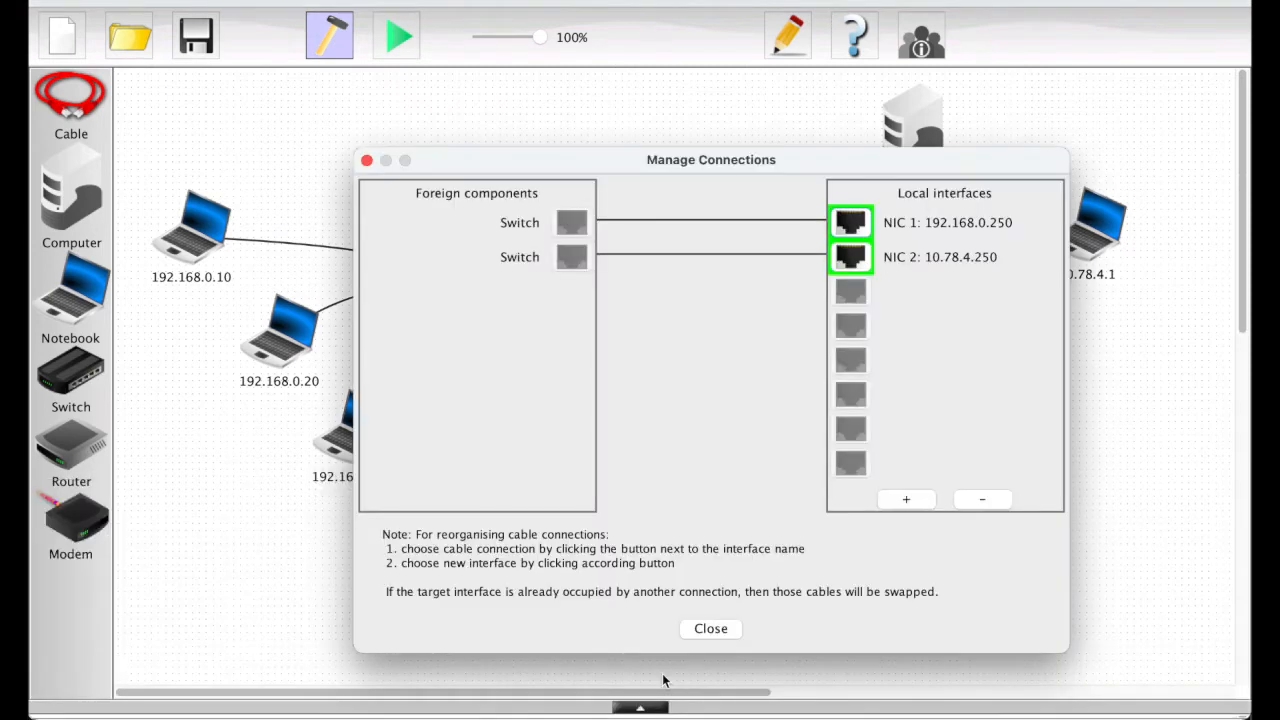
click(905, 500)
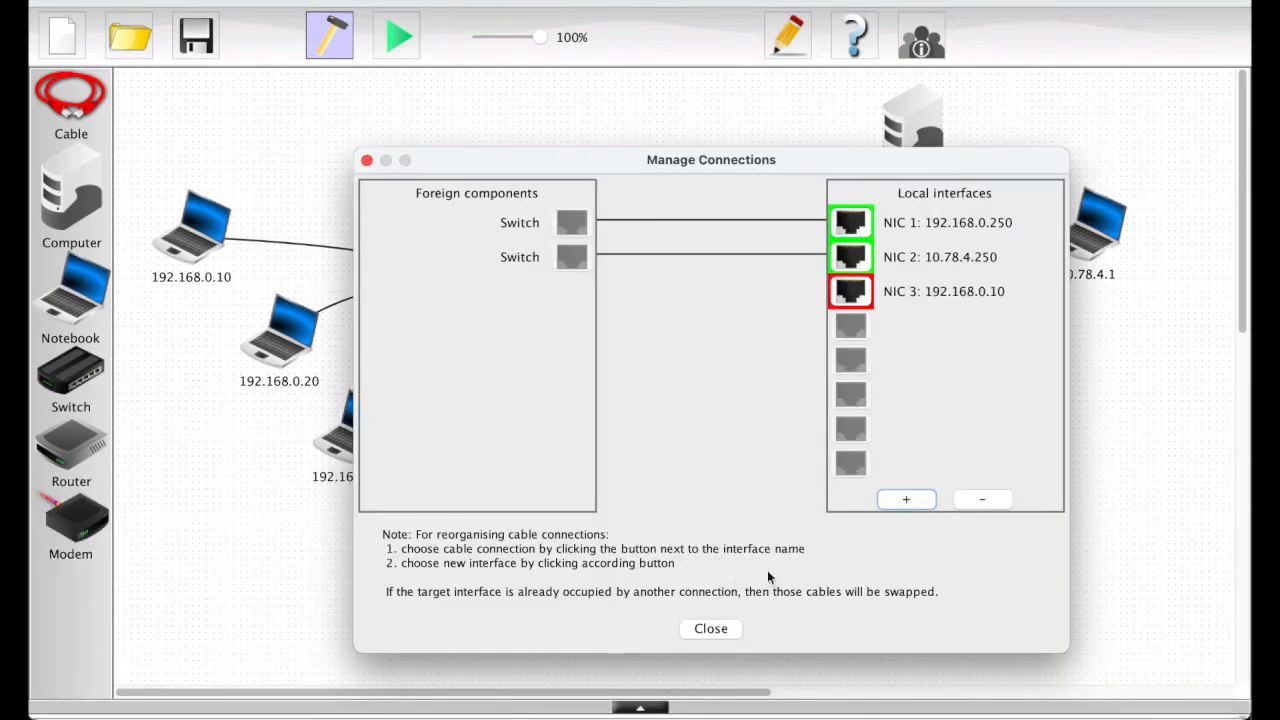
click(718, 625)
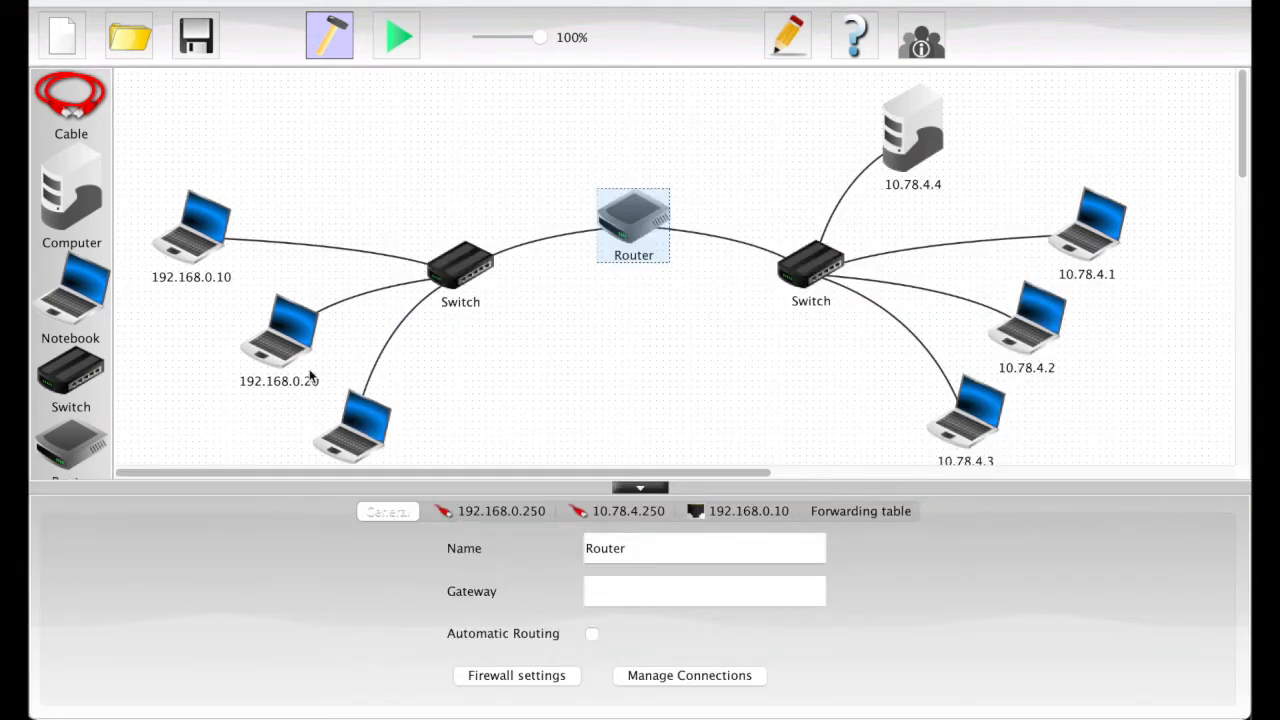
Set the IP address of the router's unconnected interface to 212.10.0.250 and copy that address.
click(762, 511)
drag(676, 589, 549, 590)
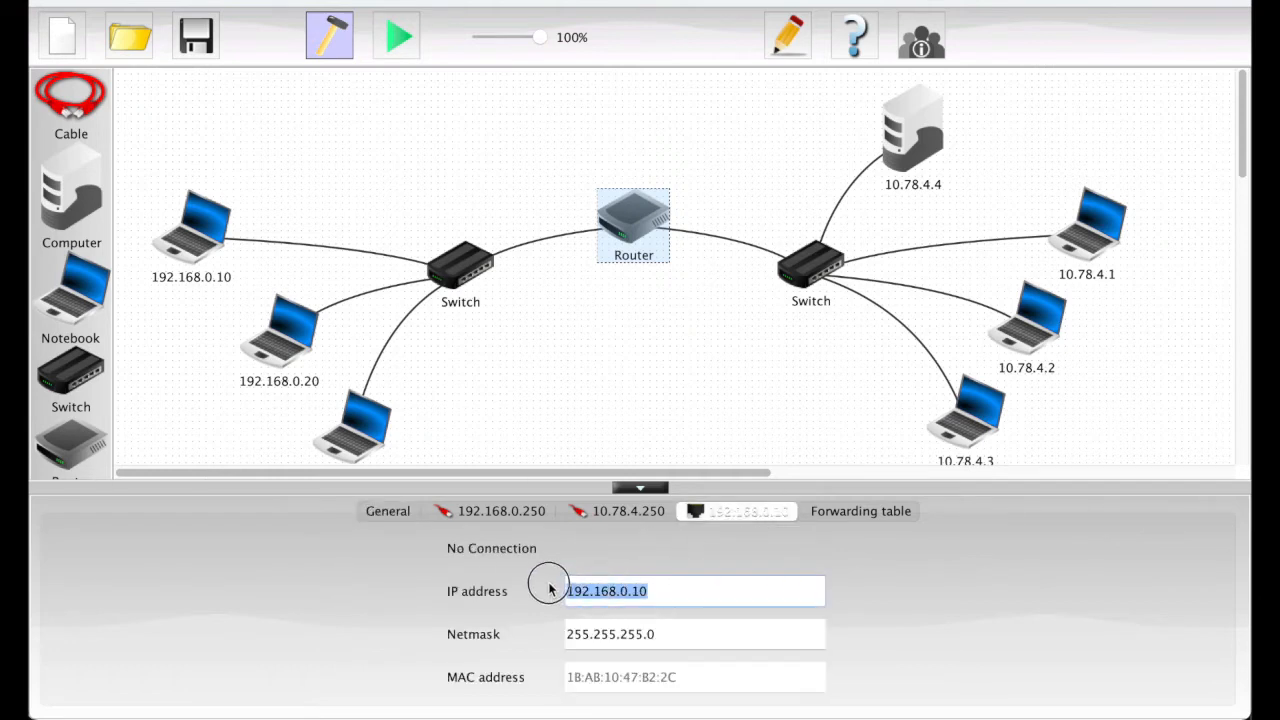
text(212.10)
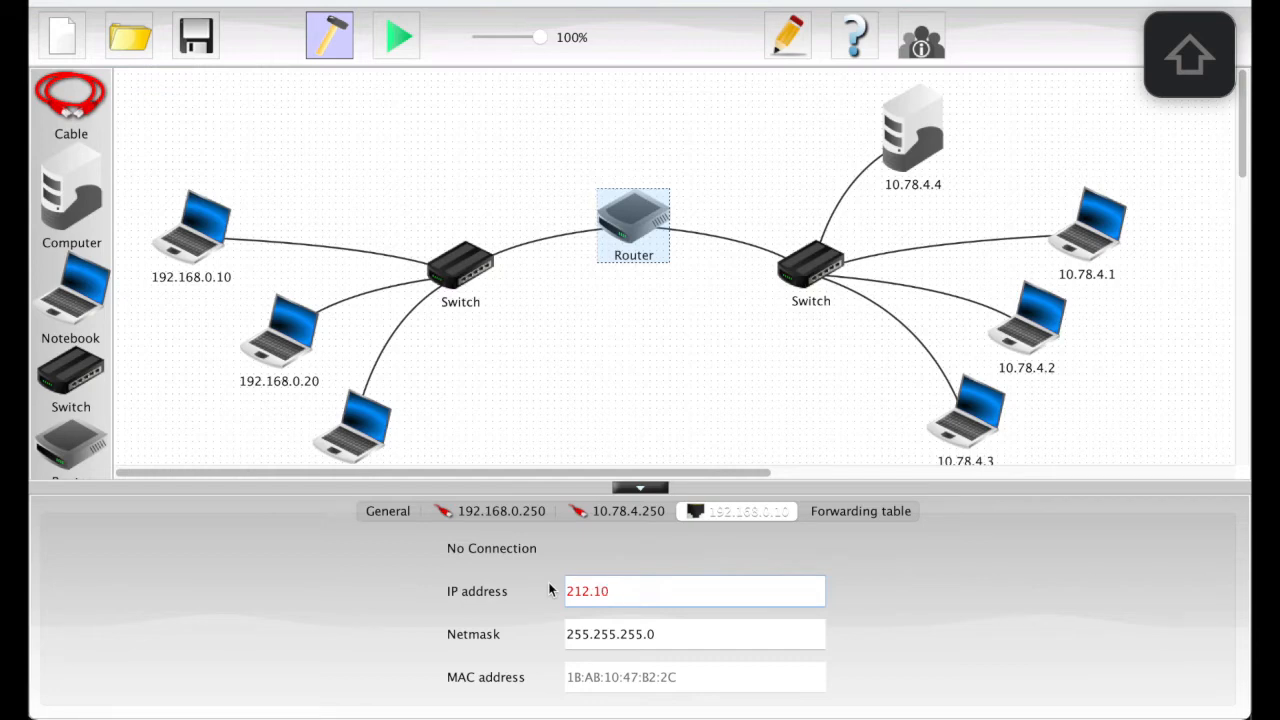
text(.0.250)
drag(651, 590, 544, 589)
key(super+c)
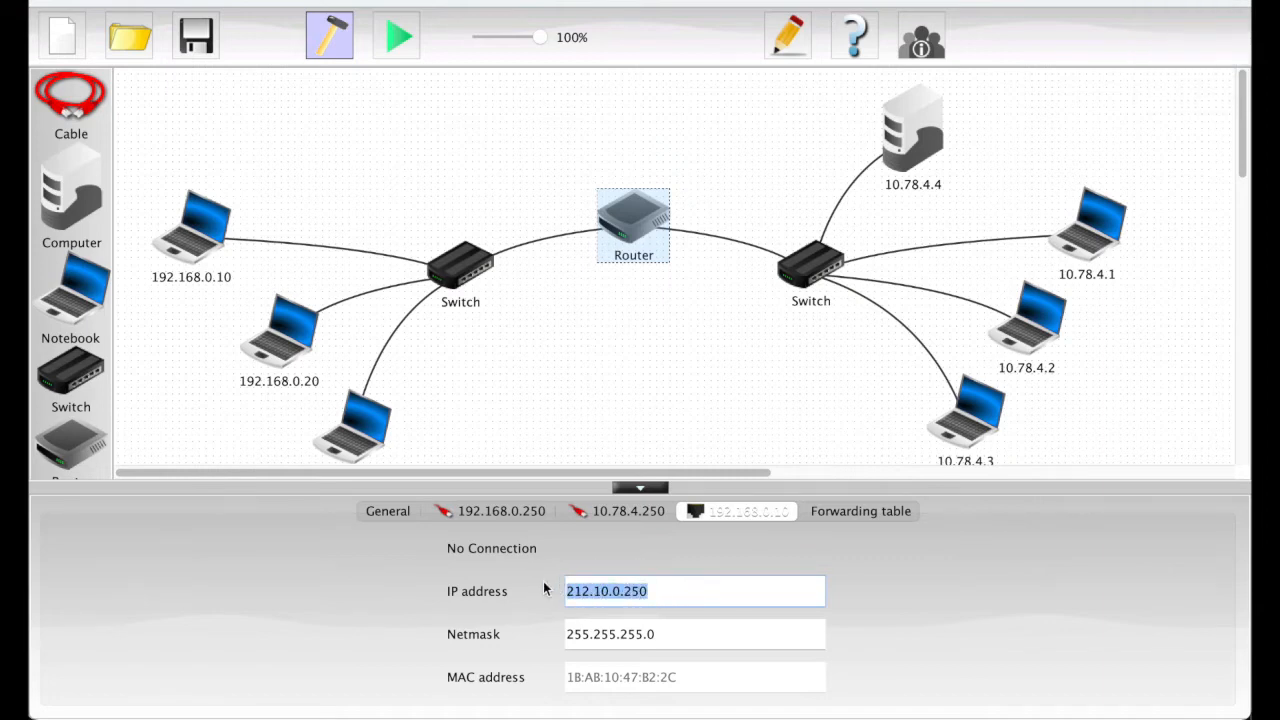
click(603, 405)
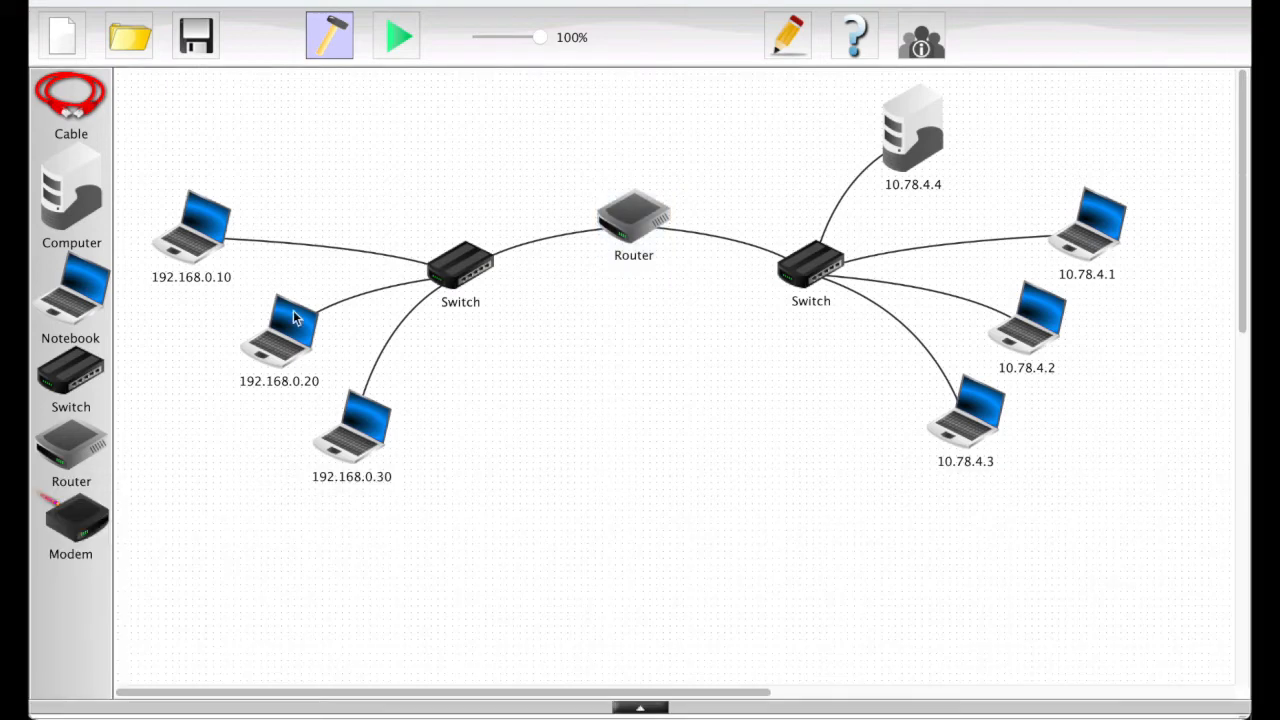
Place a new computer below the router and have it use its IP address as its name.
drag(66, 209, 614, 335)
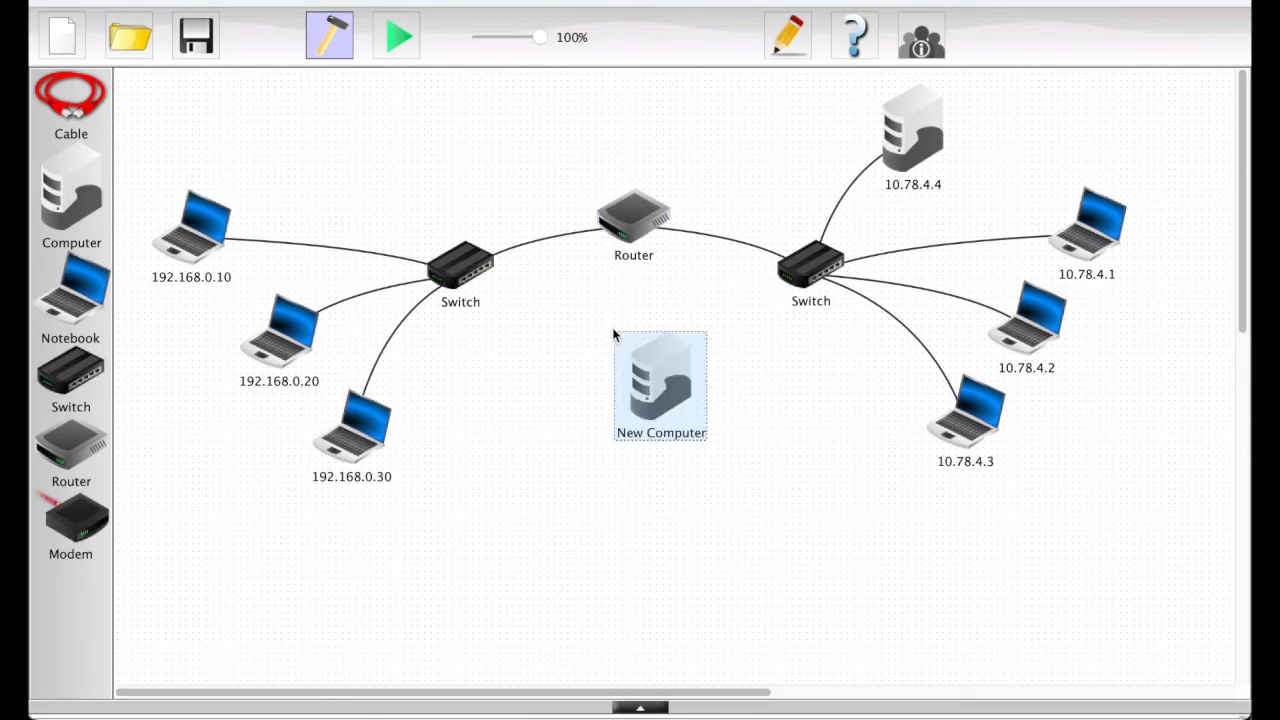
click(655, 368)
click(882, 515)
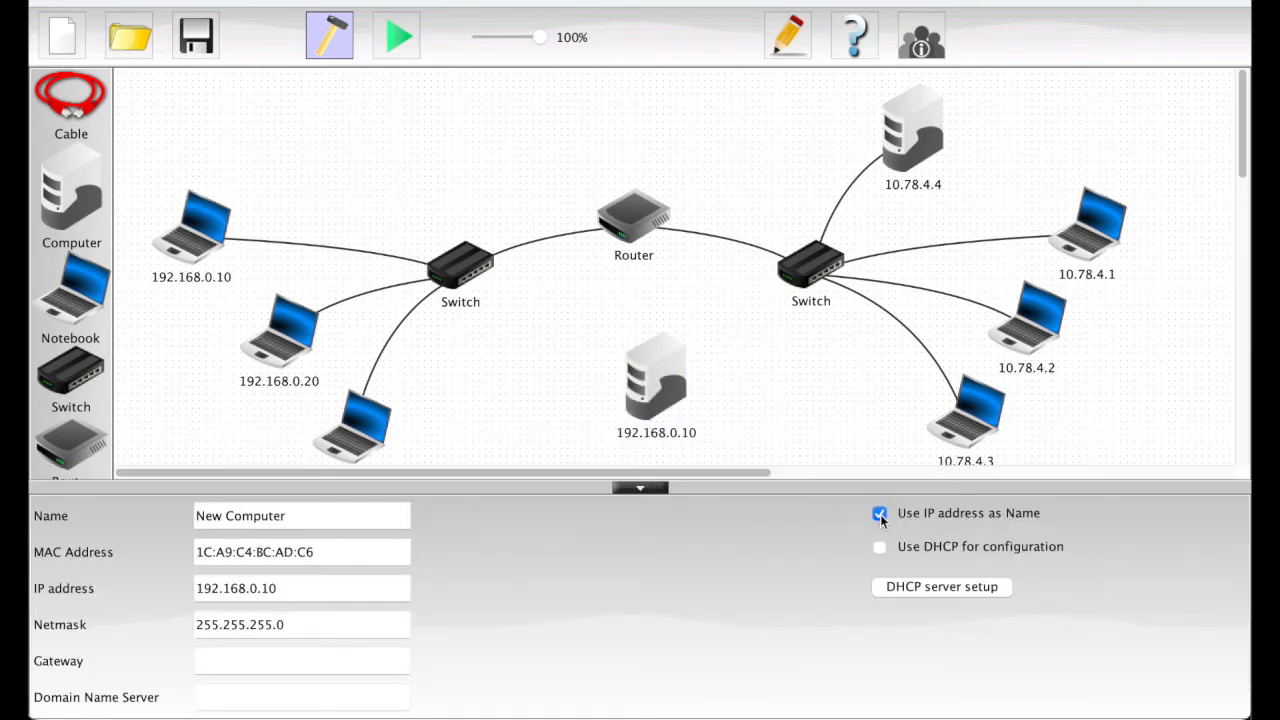
Set the new computer's gateway to 212.10.0.250 and its IP address to 212.10.0.1.
click(279, 660)
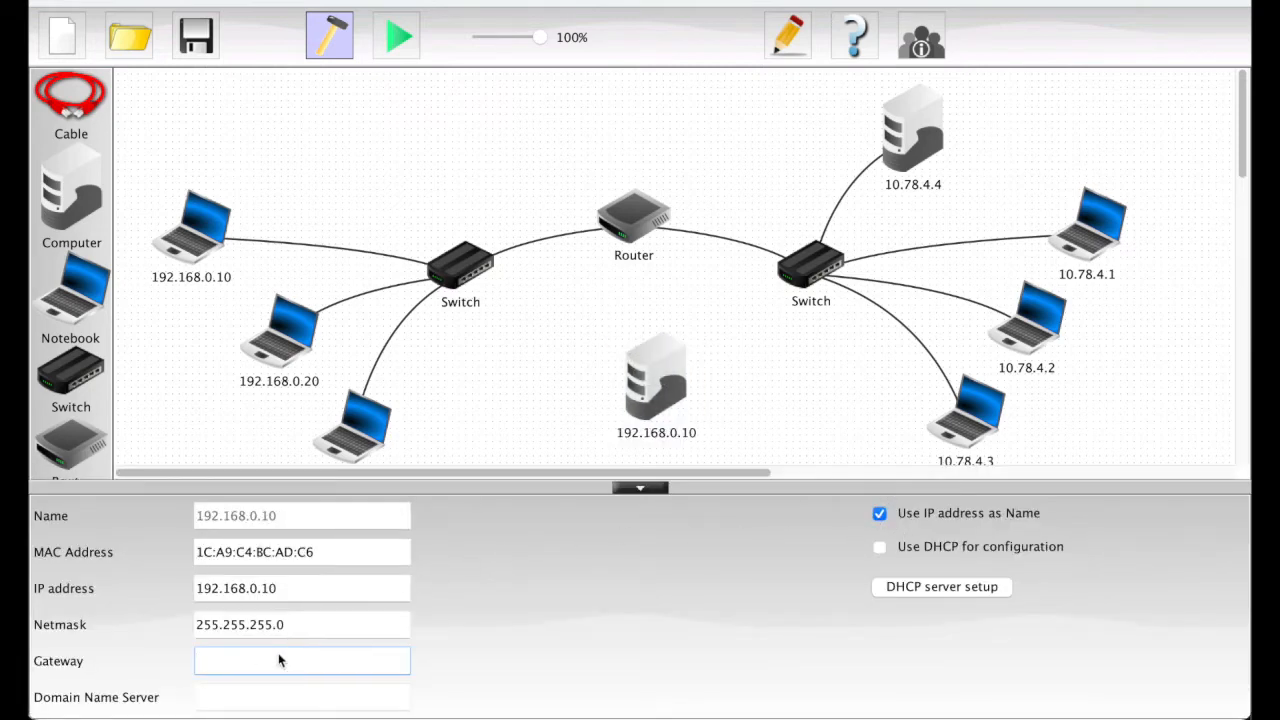
text(212.10.0.250)
drag(287, 588, 150, 585)
key(super+v)
key(BackSpace)
key(BackSpace)
key(BackSpace)
text(1)
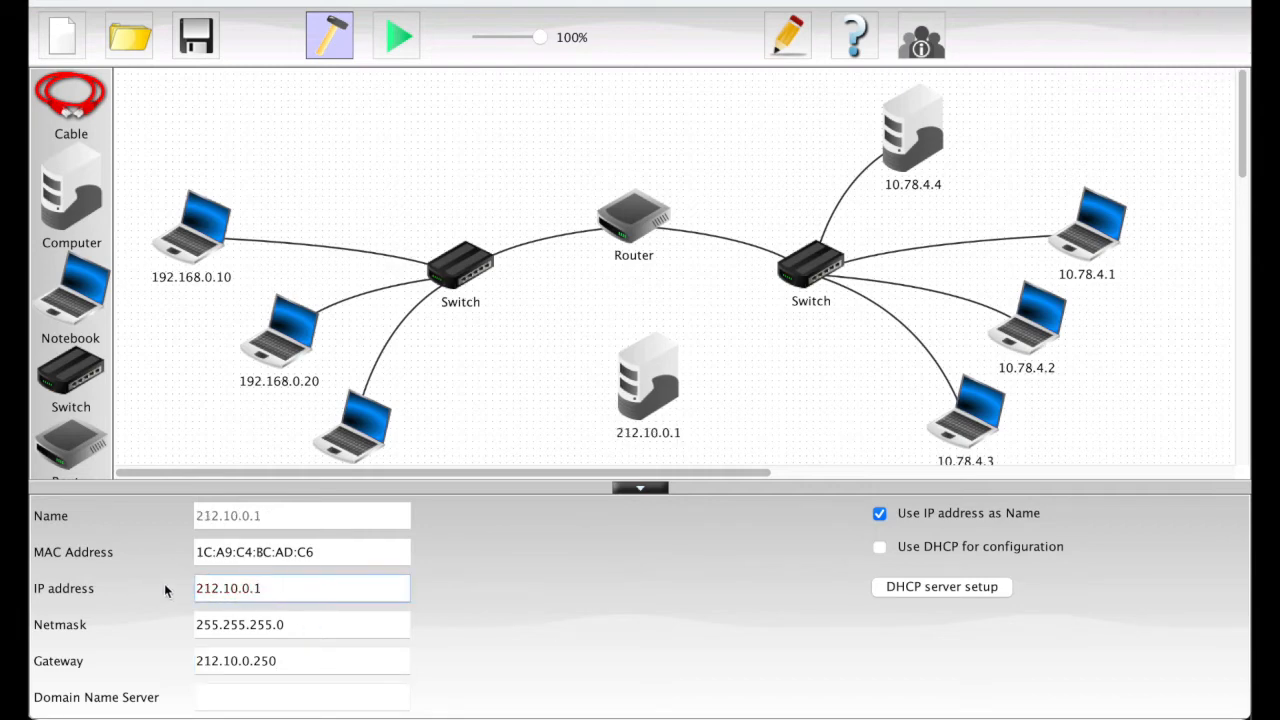
click(534, 409)
Connect the computer 212.10.0.1 to the router with a cable.
click(656, 369)
click(643, 223)
right_click(569, 364)
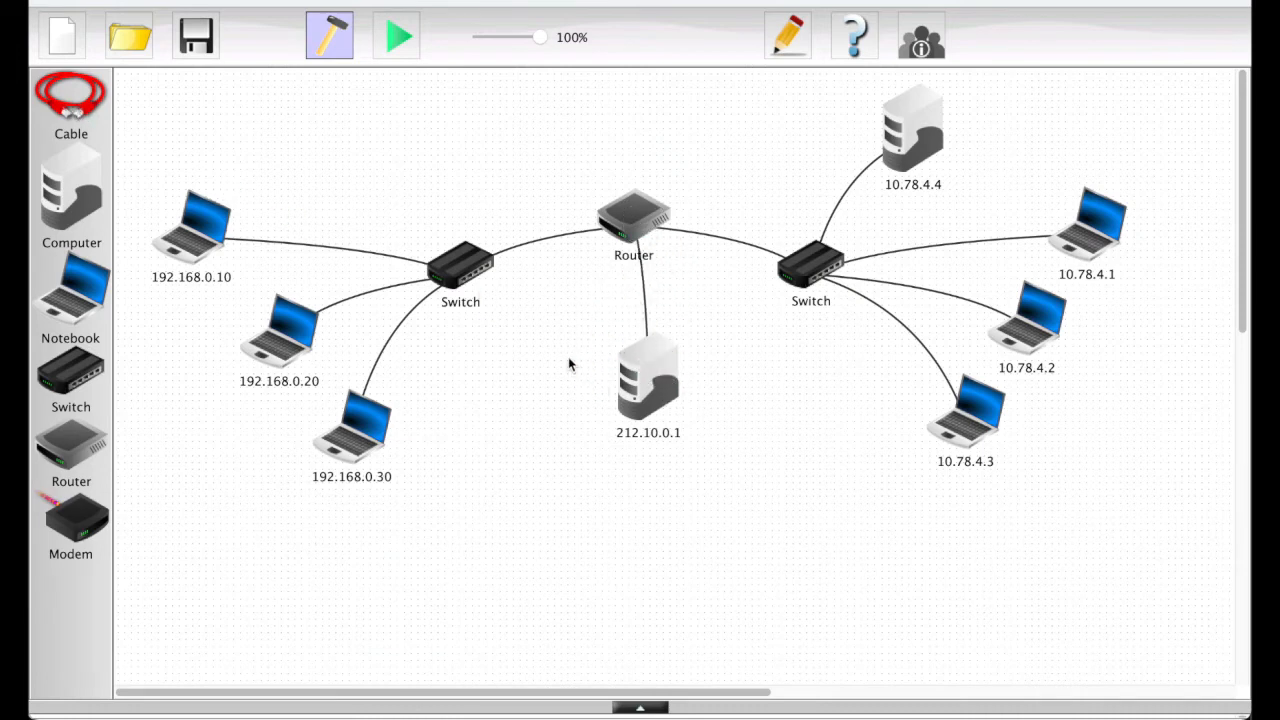
Copy the IP address 212.10.0.1 from the new computer and enter it as the domain name server of laptop 192.168.0.10.
click(645, 368)
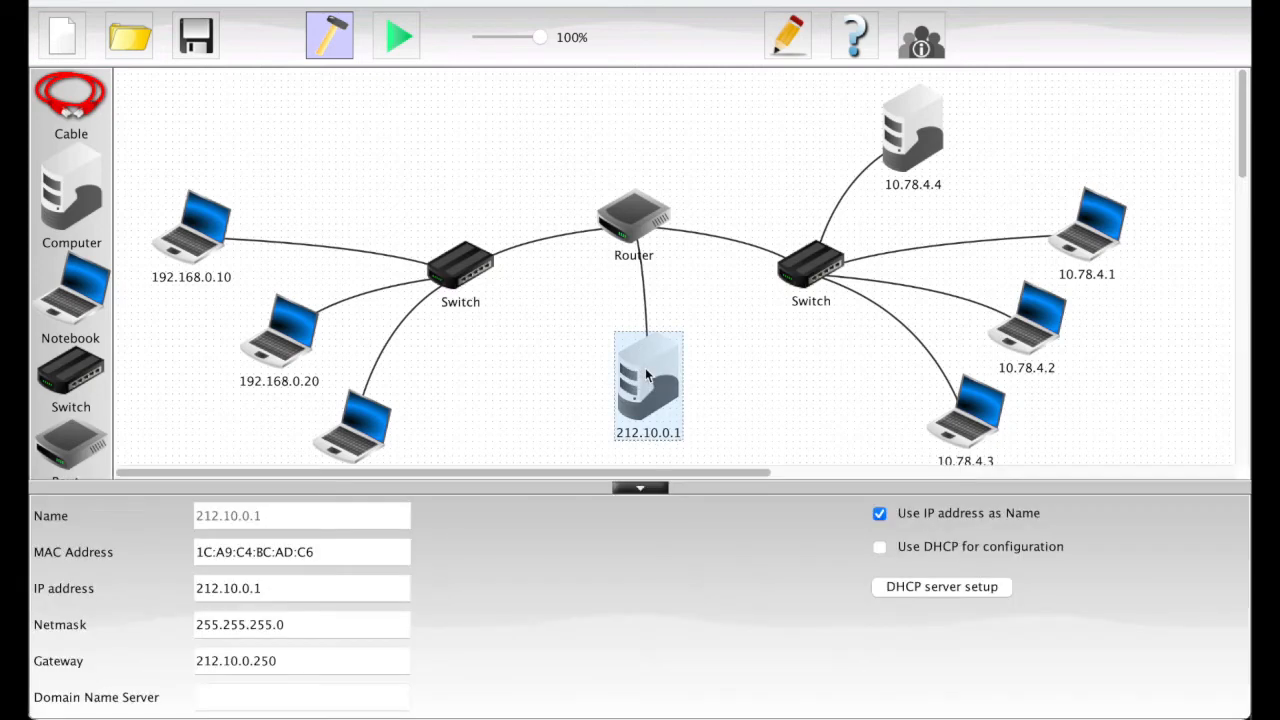
drag(286, 588, 190, 590)
key(ctrl+c)
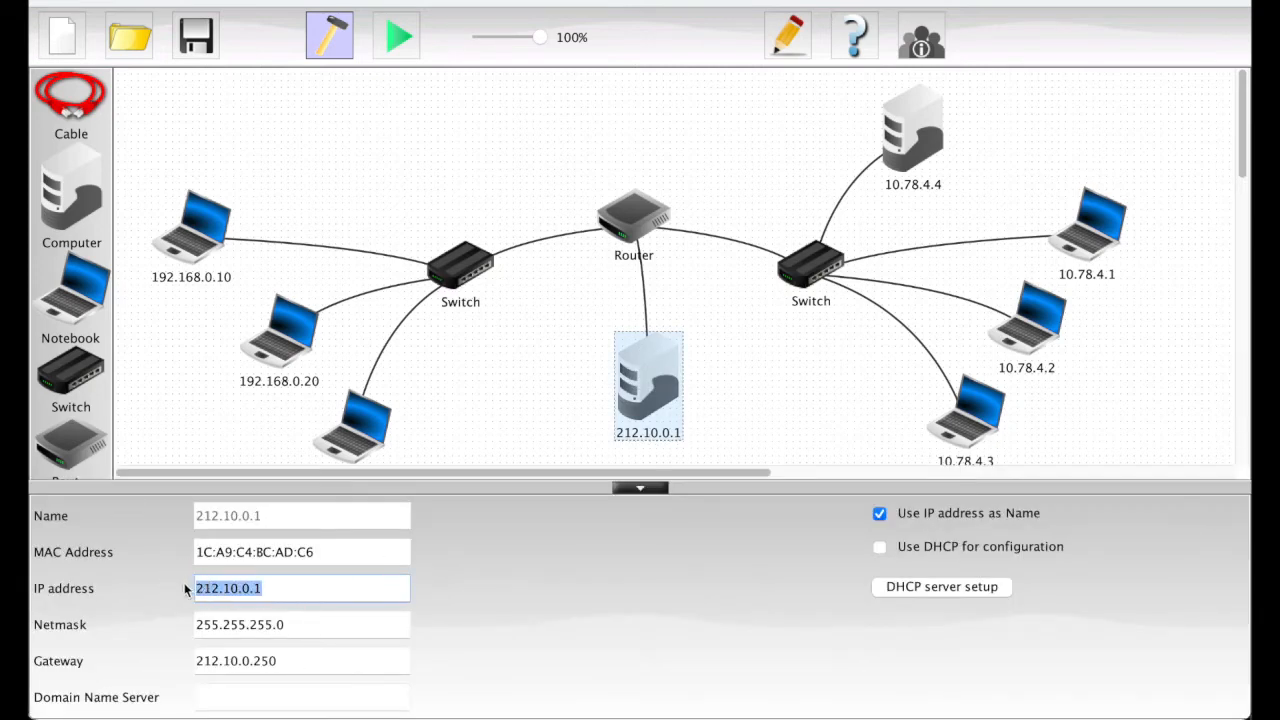
click(502, 401)
drag(194, 242, 210, 245)
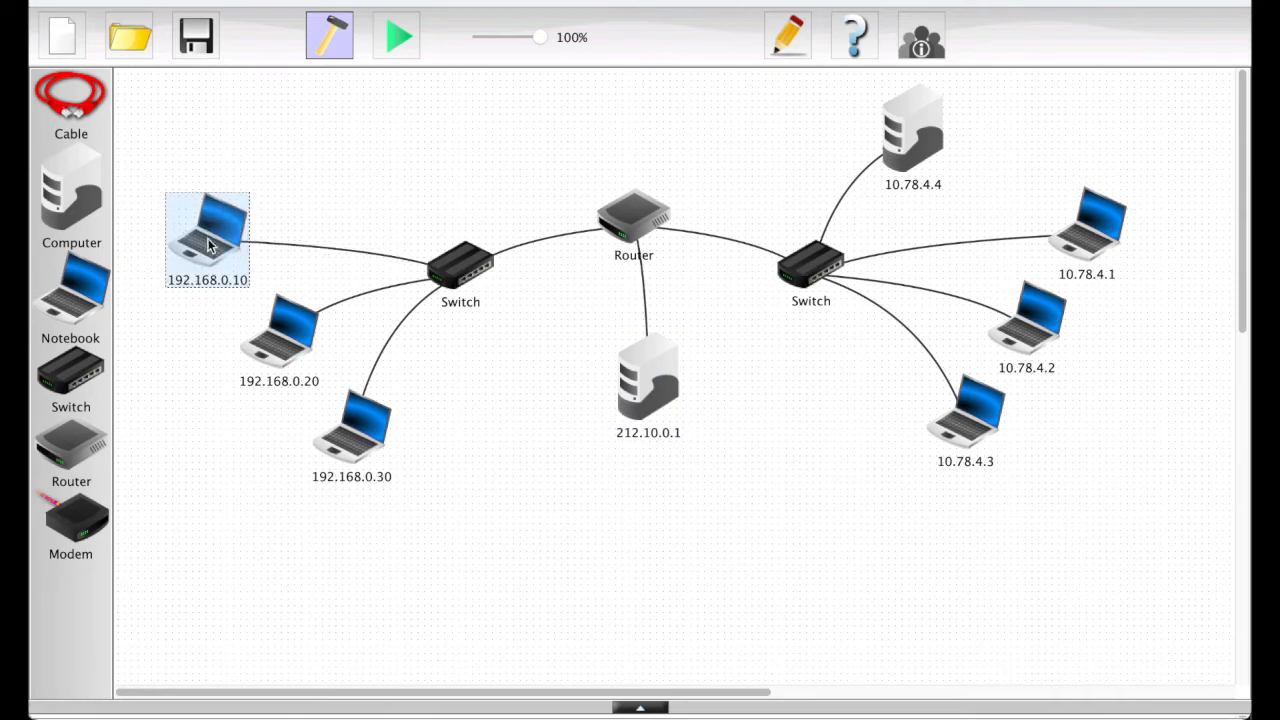
click(208, 245)
click(248, 696)
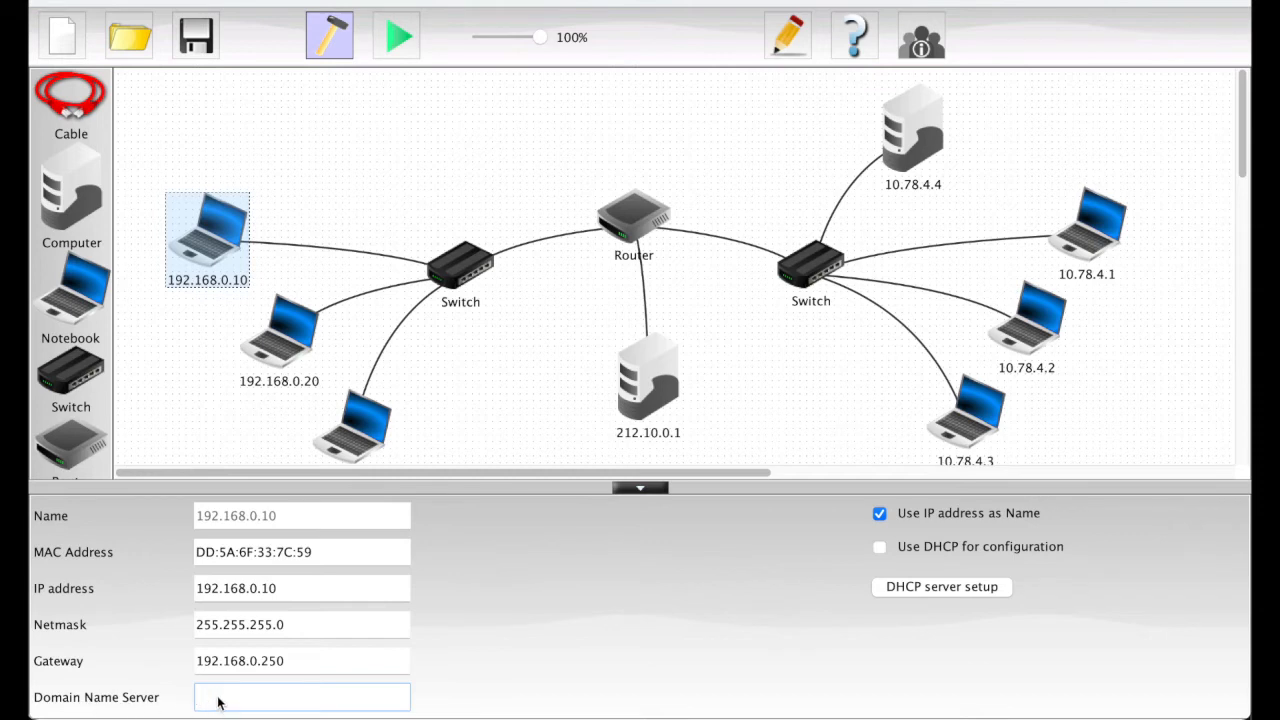
key(ctrl+v)
Set the domain name server of laptops 192.168.0.20 and 192.168.0.30 to 212.10.0.1.
drag(278, 340, 284, 356)
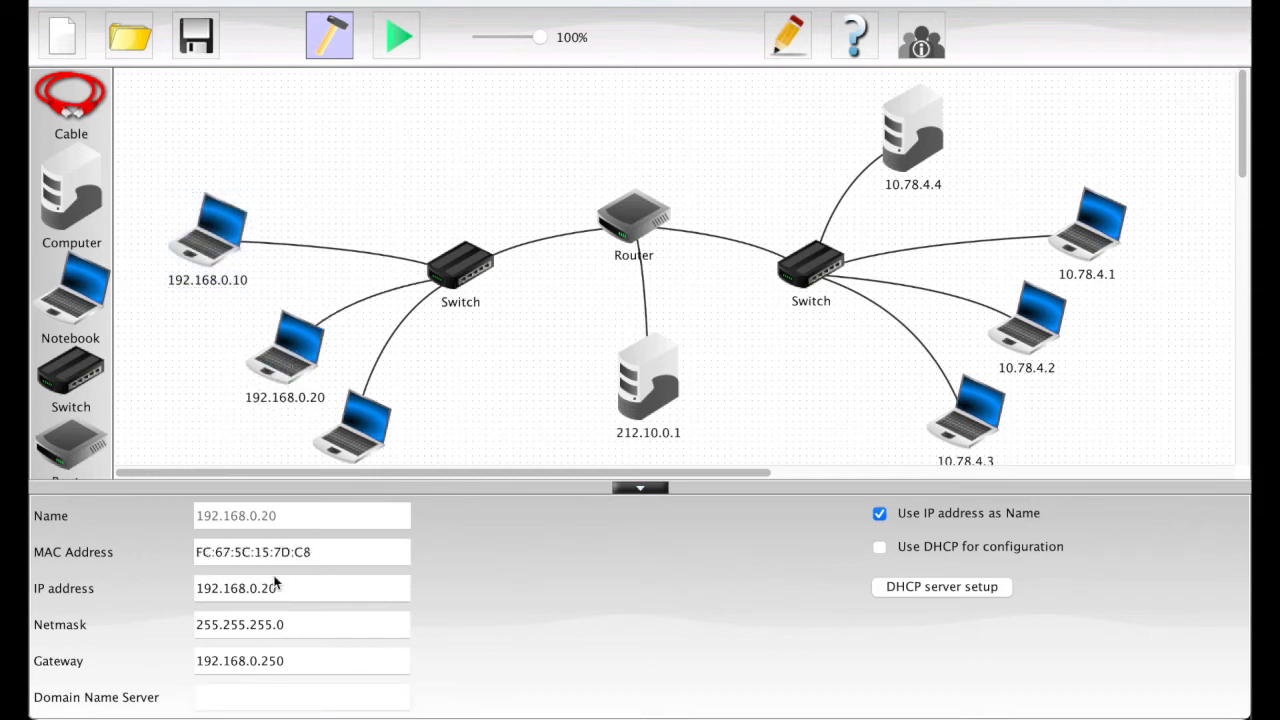
click(263, 697)
key(super+v)
click(362, 436)
click(297, 700)
key(super+v)
Set the domain name server of laptops 10.78.4.3 and 10.78.4.2 to 212.10.0.1.
click(963, 432)
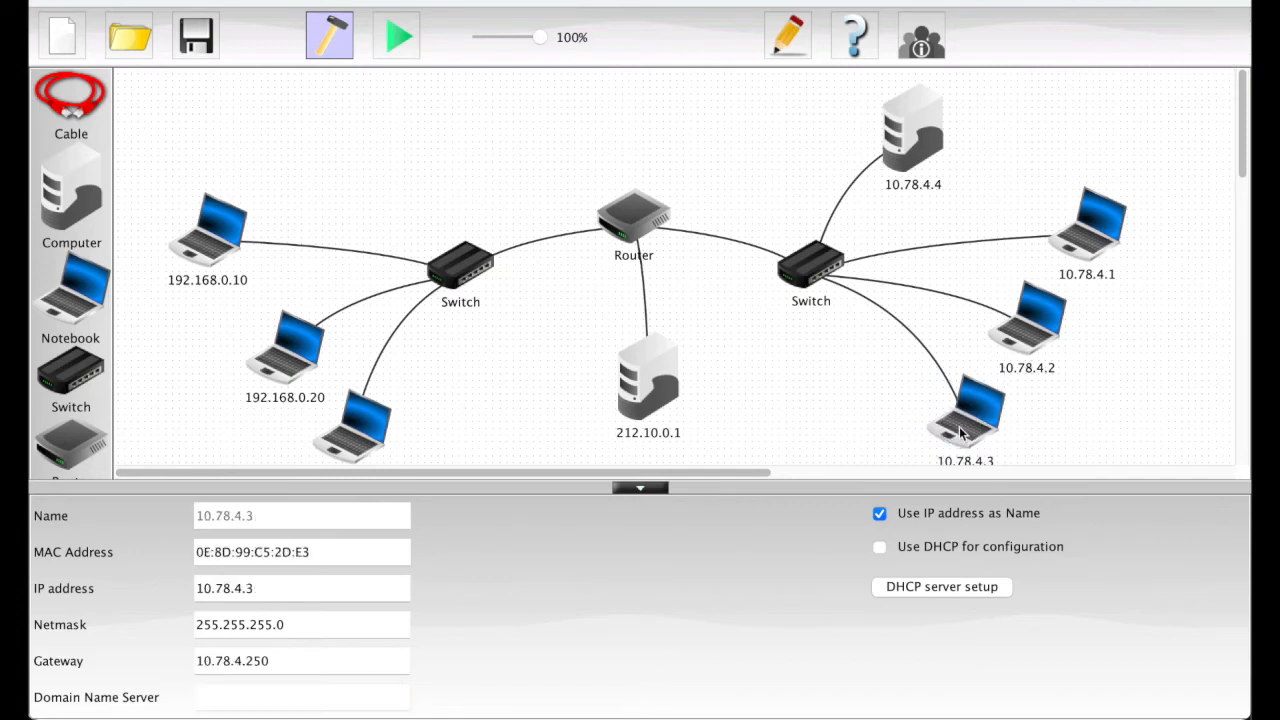
click(325, 698)
key(super+v)
drag(1022, 334, 1024, 337)
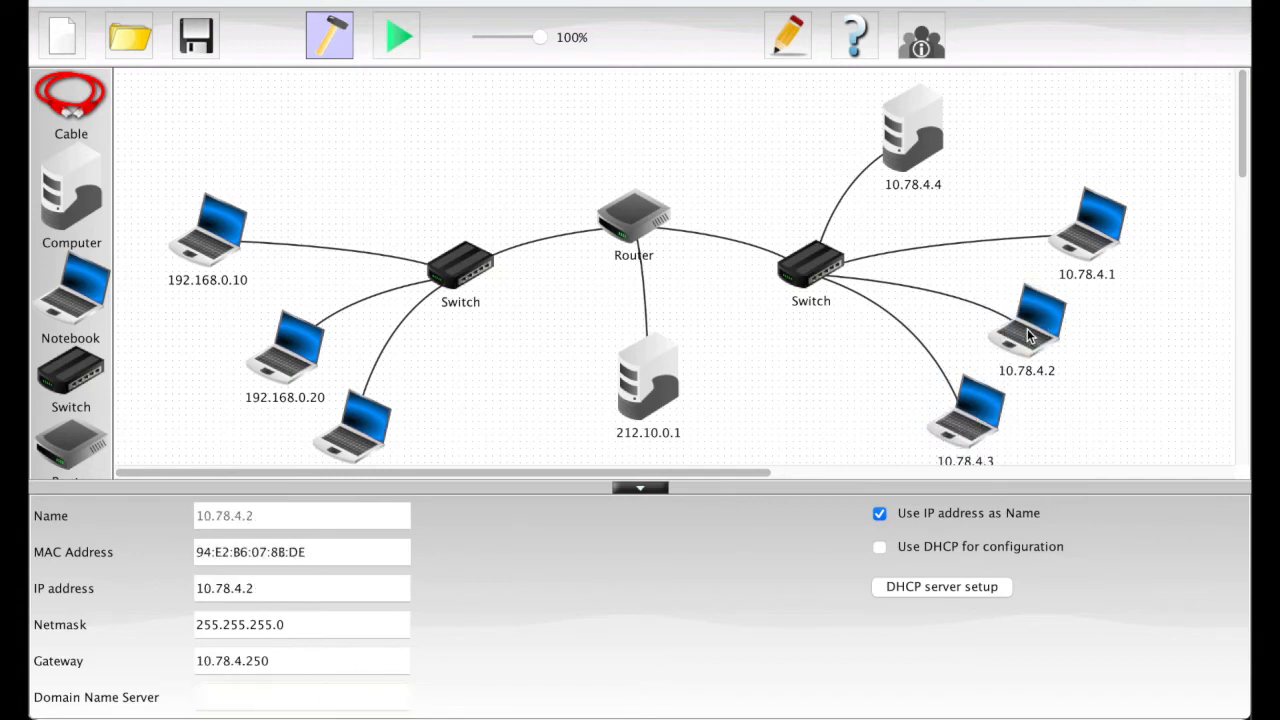
click(287, 700)
key(super+v)
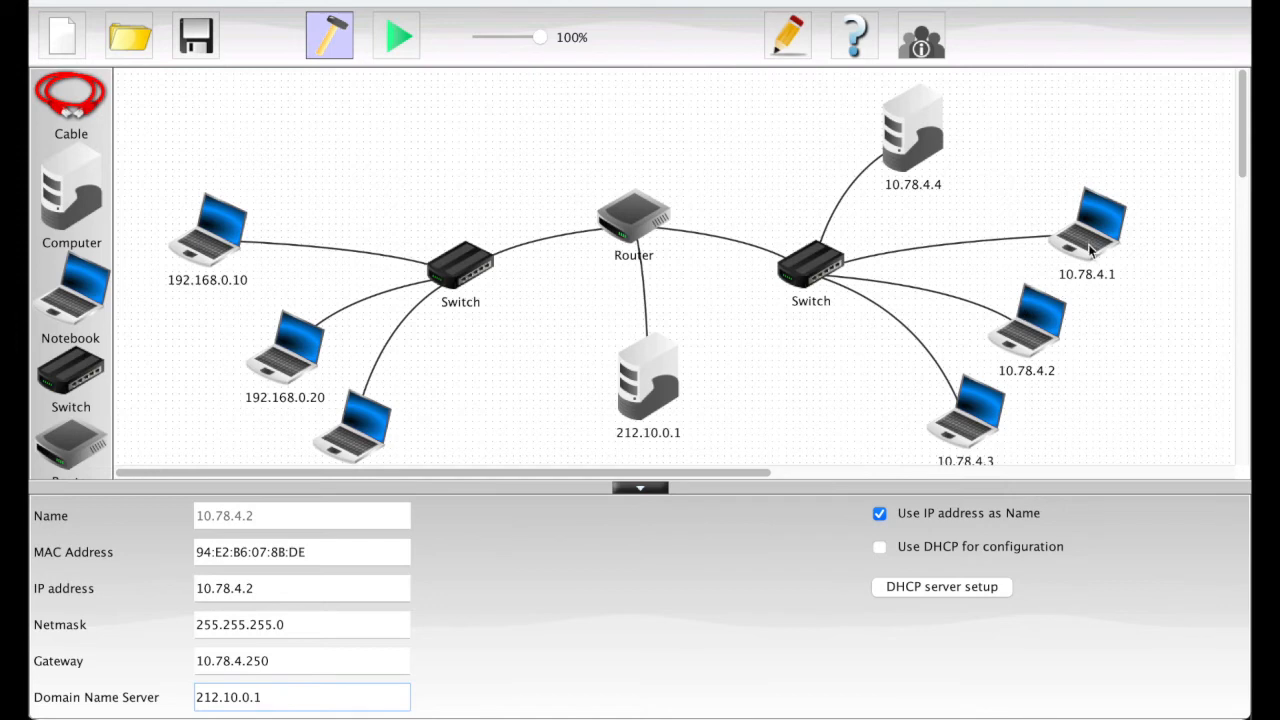
Set the domain name server of laptop 10.78.4.1 and computer 10.78.4.4 to 212.10.0.1.
drag(1092, 248, 1094, 259)
click(298, 705)
key(super+v)
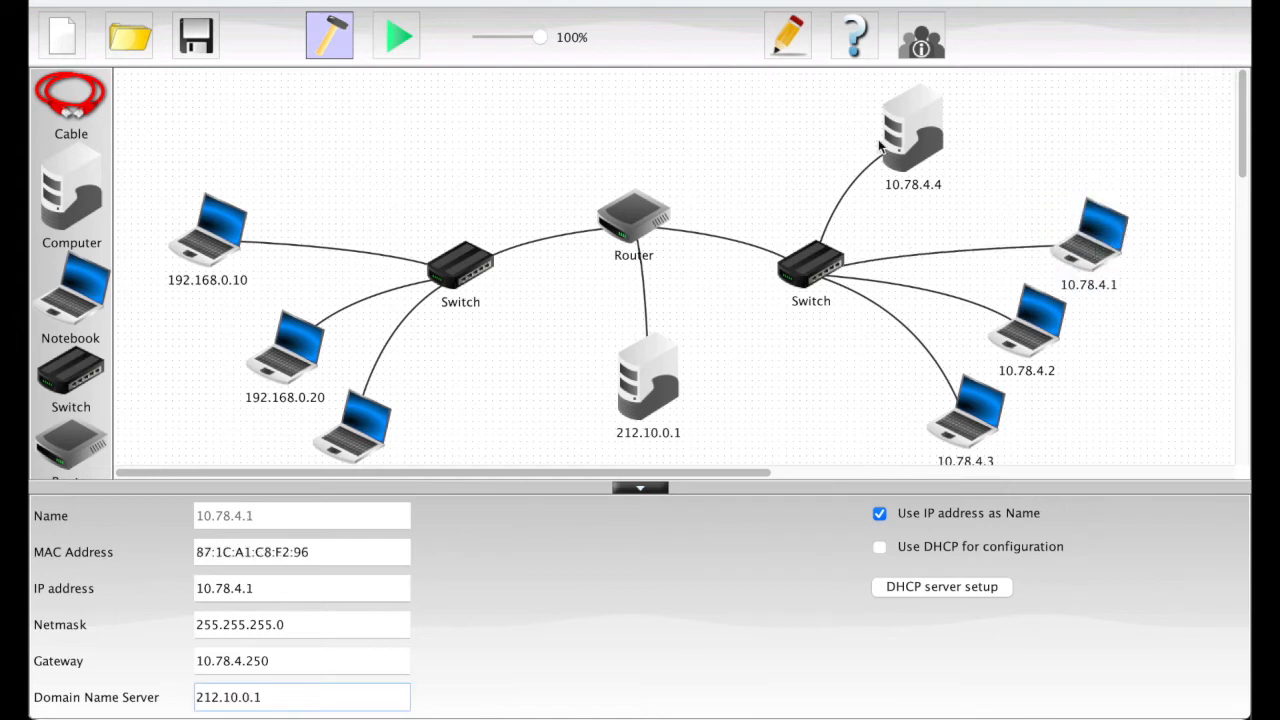
drag(881, 148, 867, 144)
click(272, 697)
key(super+v)
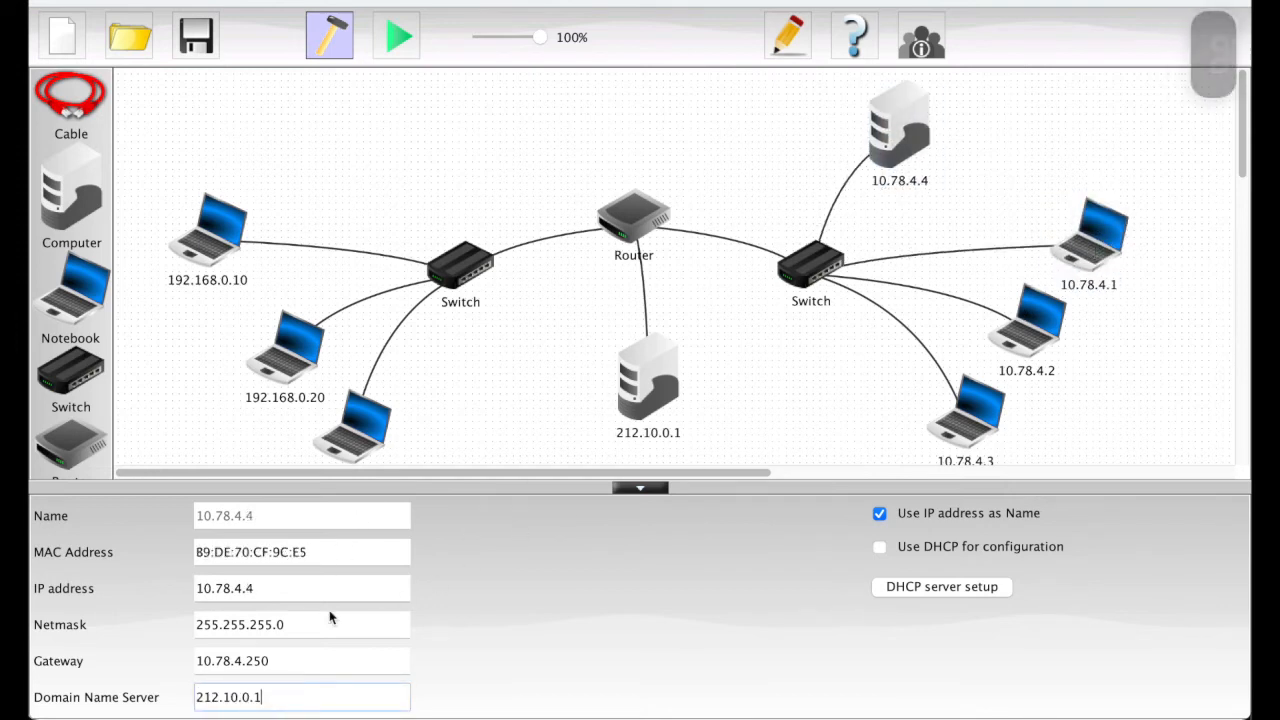
click(543, 347)
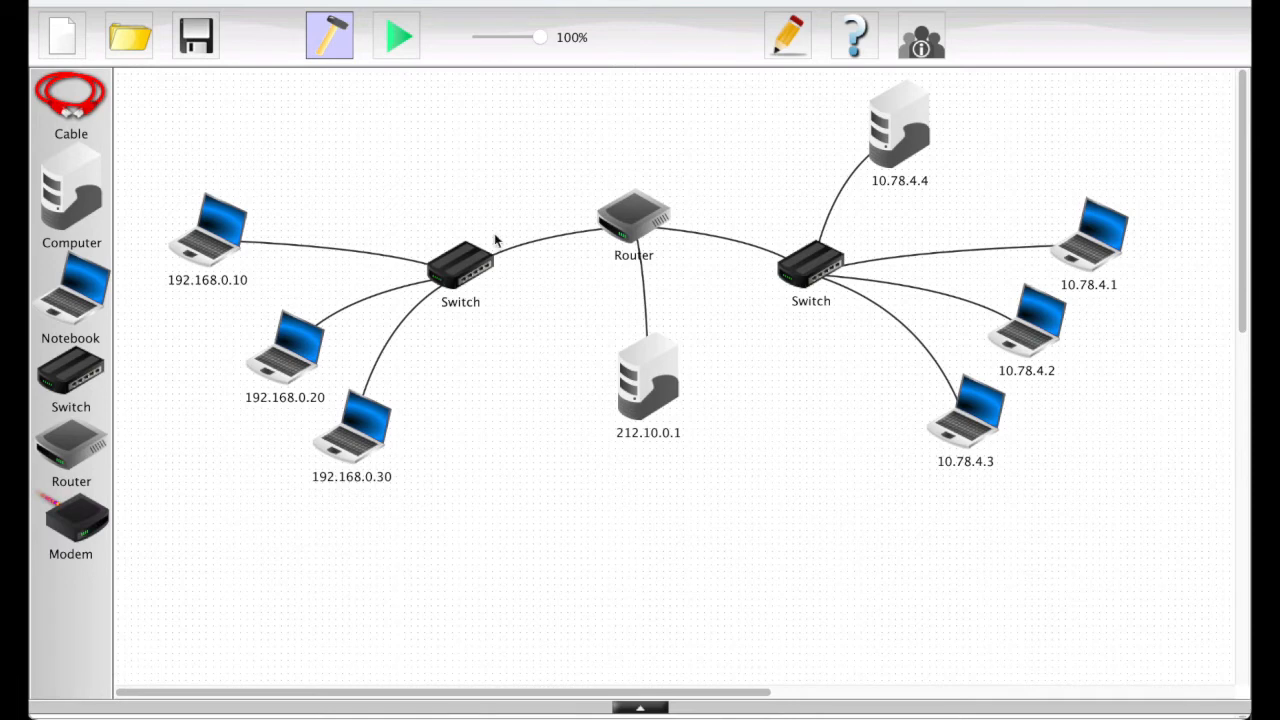
Start the network simulation and open the web browser on laptop 192.168.0.10.
click(401, 40)
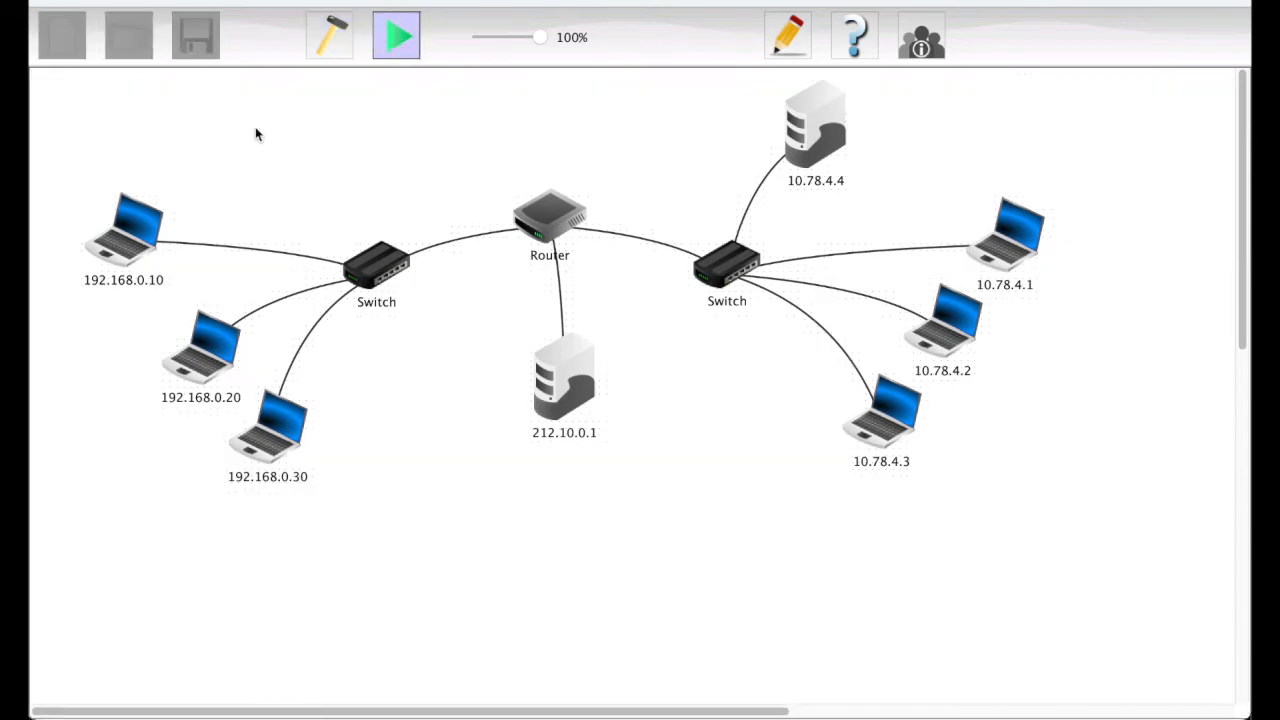
click(131, 228)
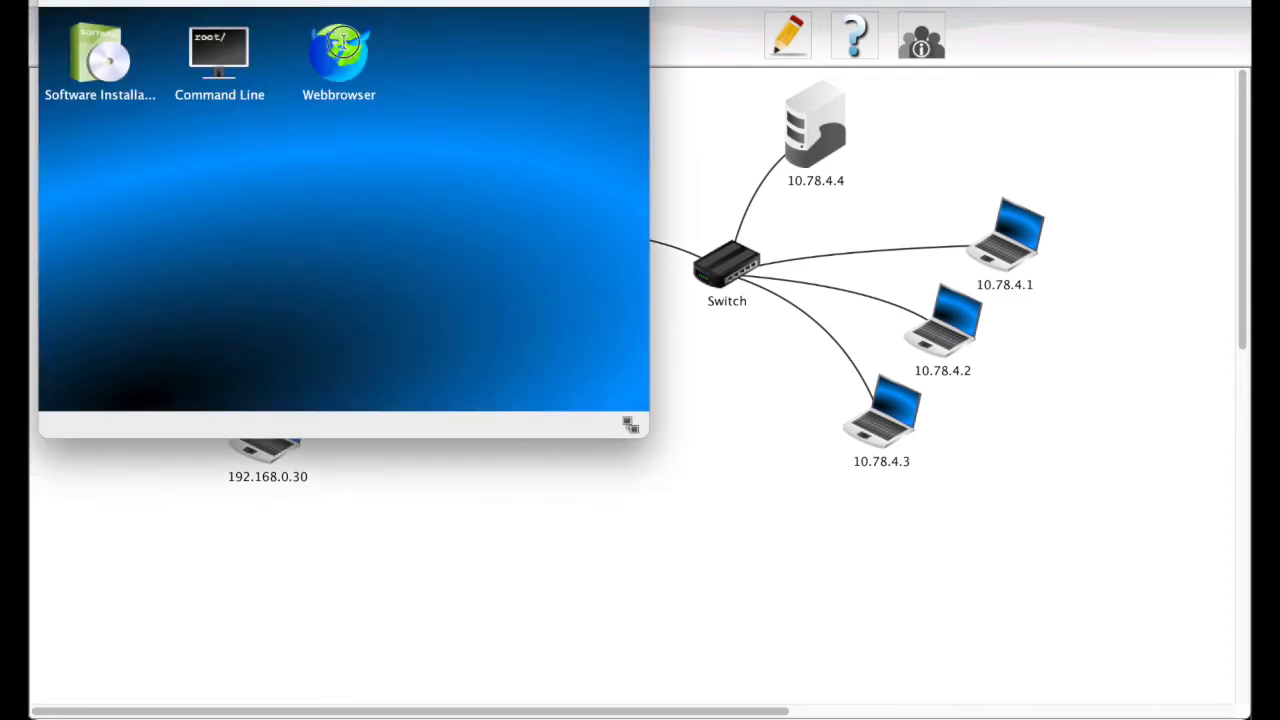
click(342, 42)
drag(390, 6, 400, 216)
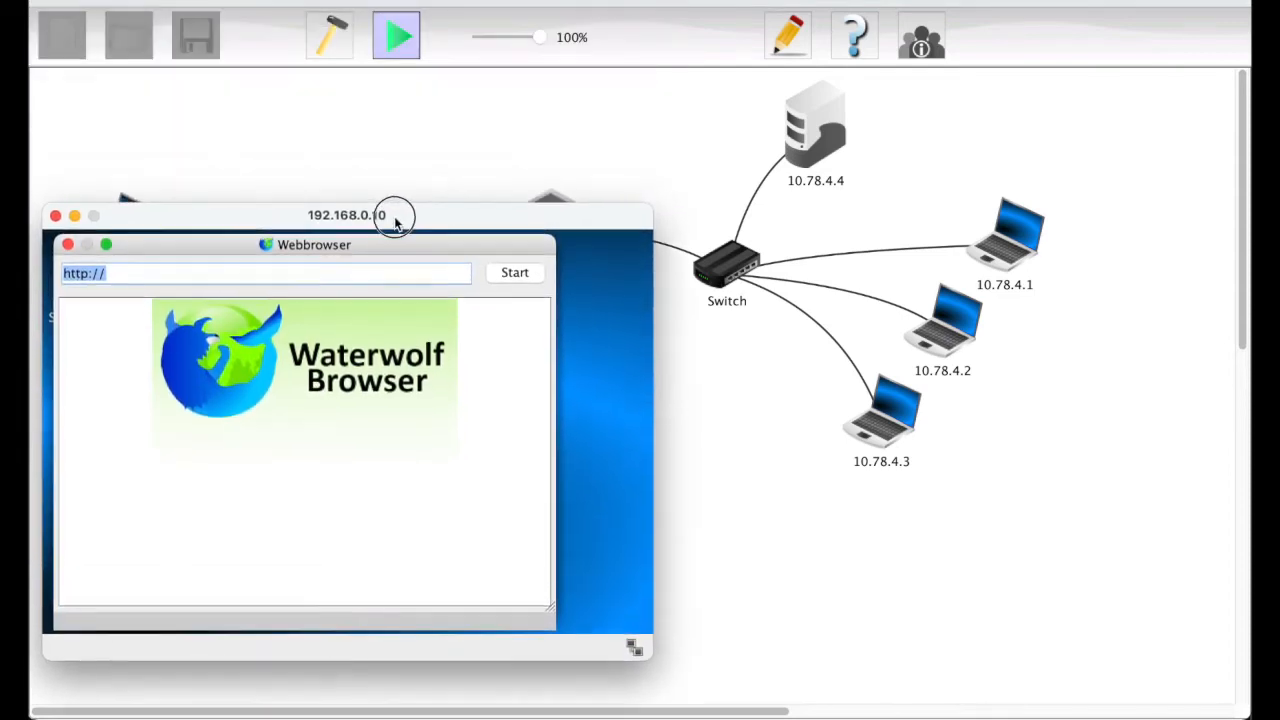
click(325, 274)
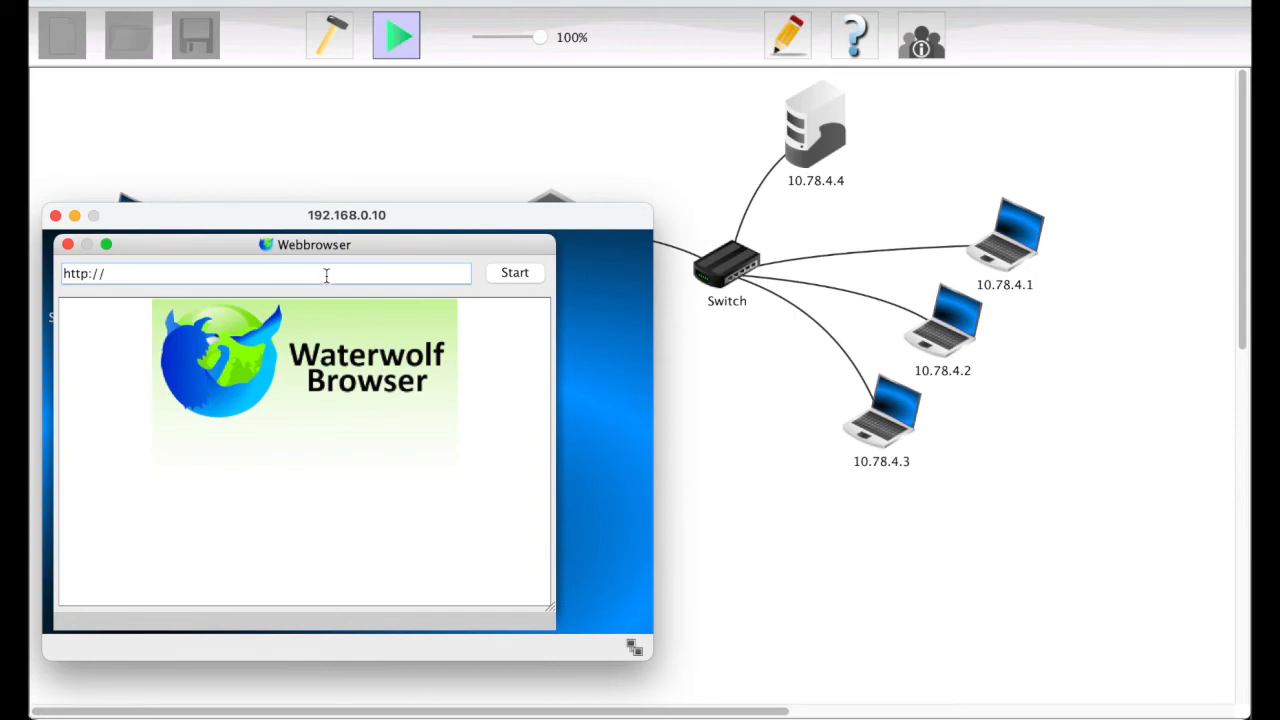
text(www.)
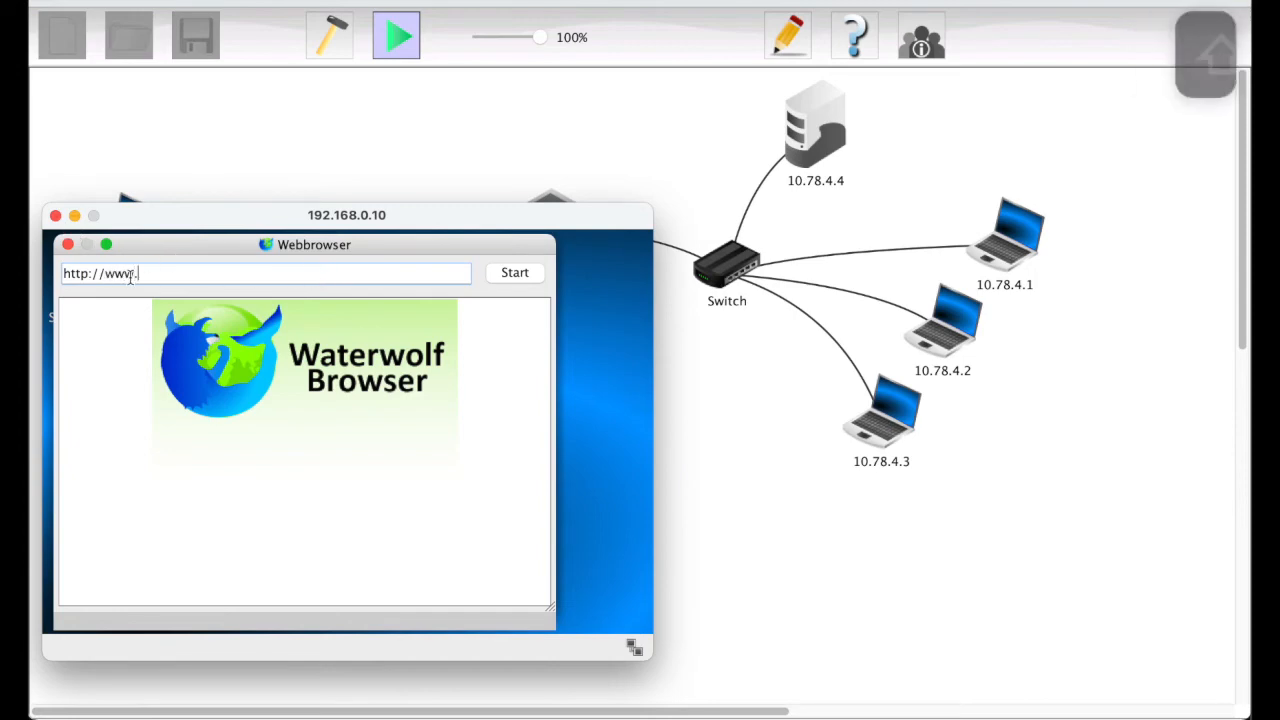
text(filius.fr)
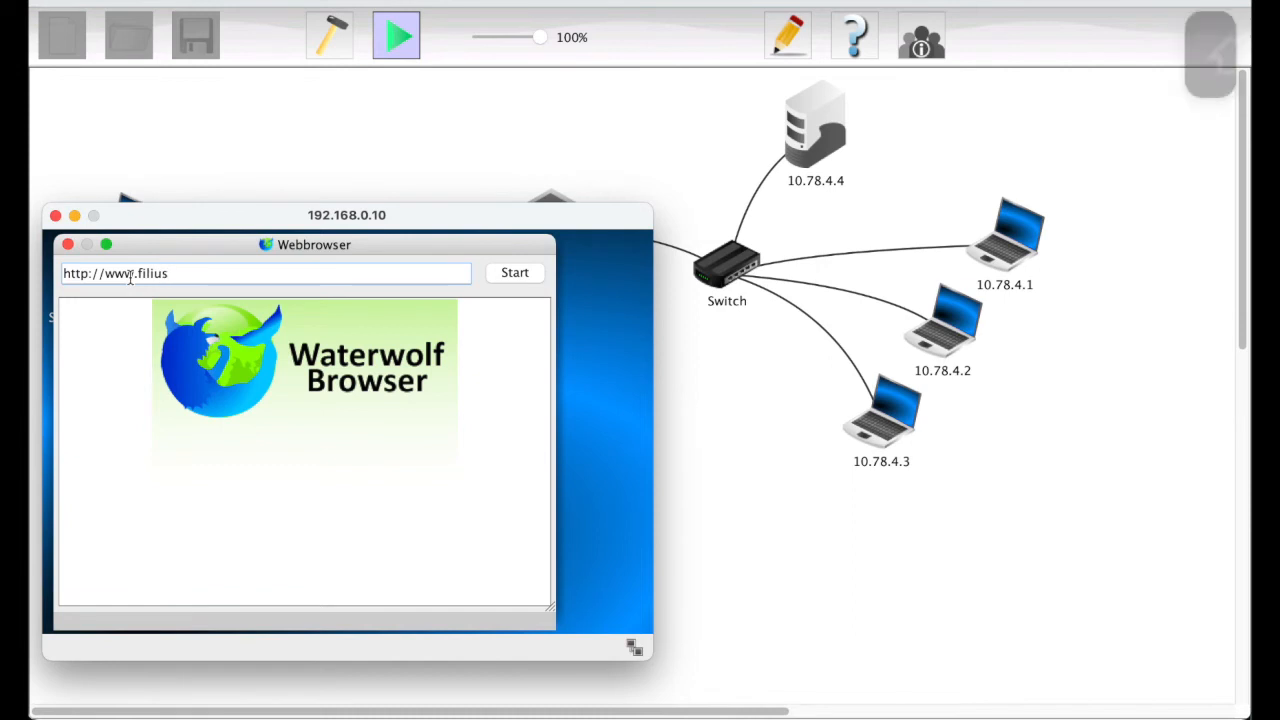
click(507, 276)
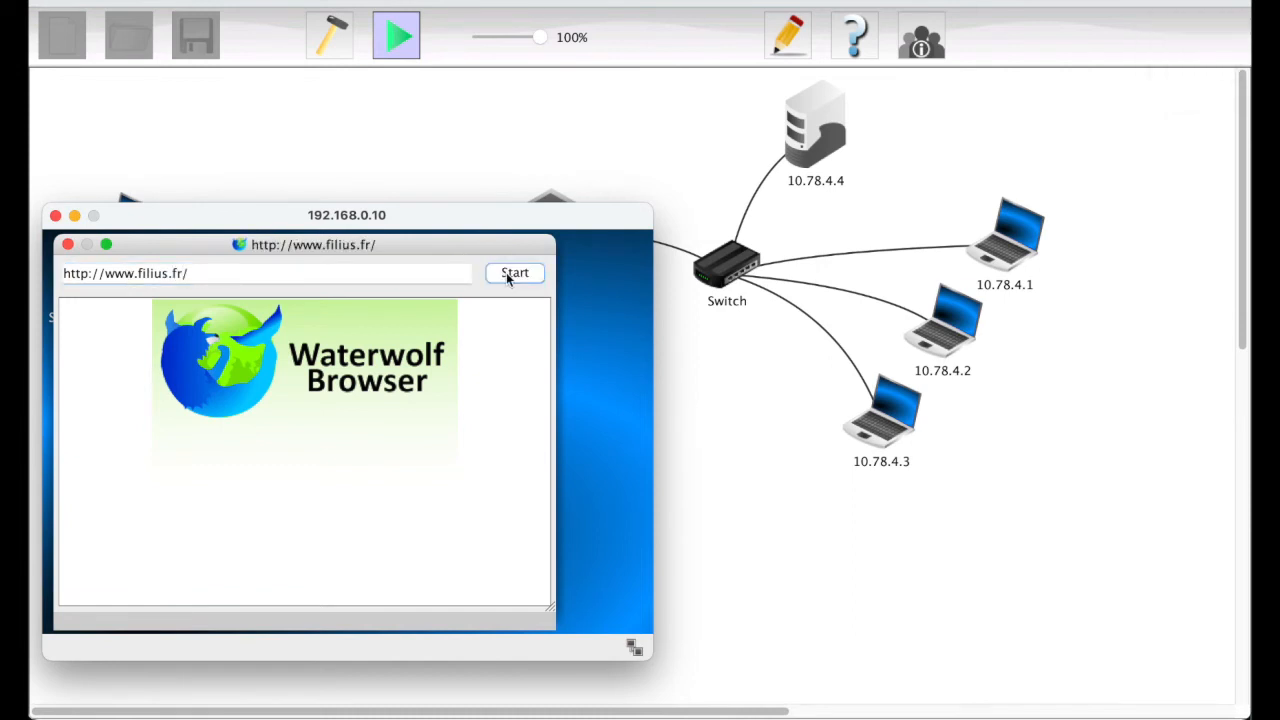
drag(490, 222, 1063, 206)
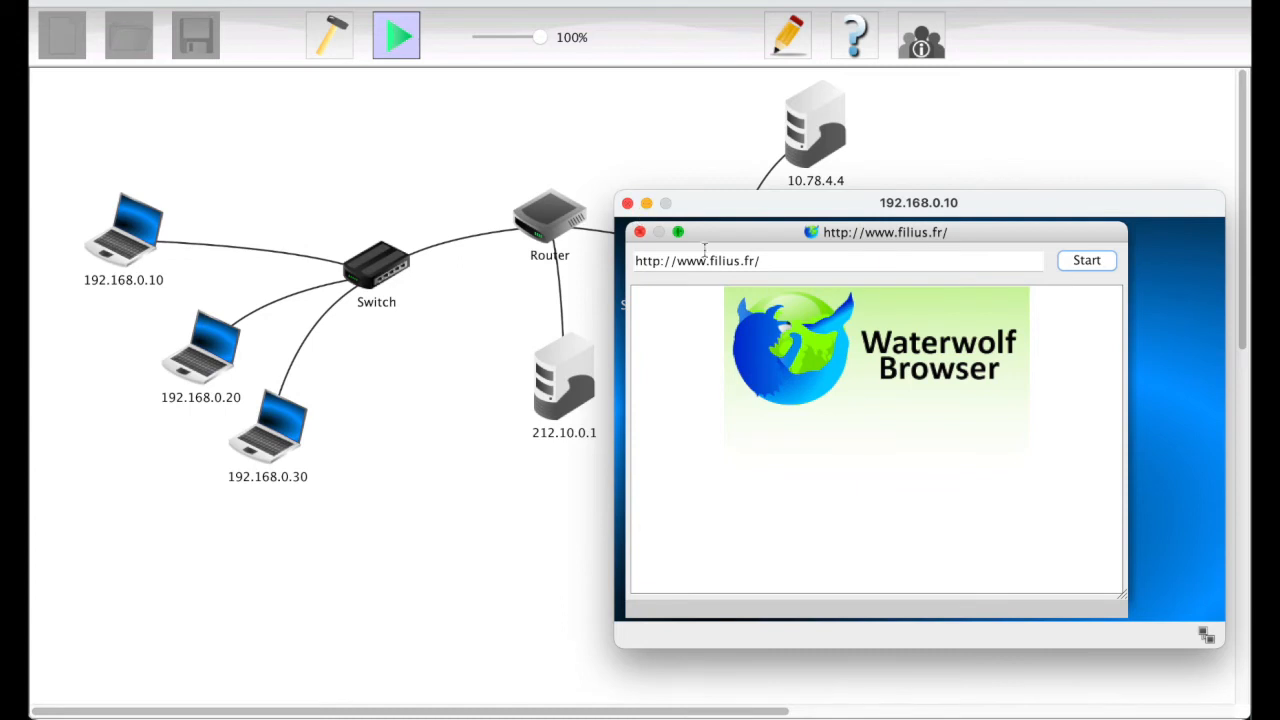
click(627, 203)
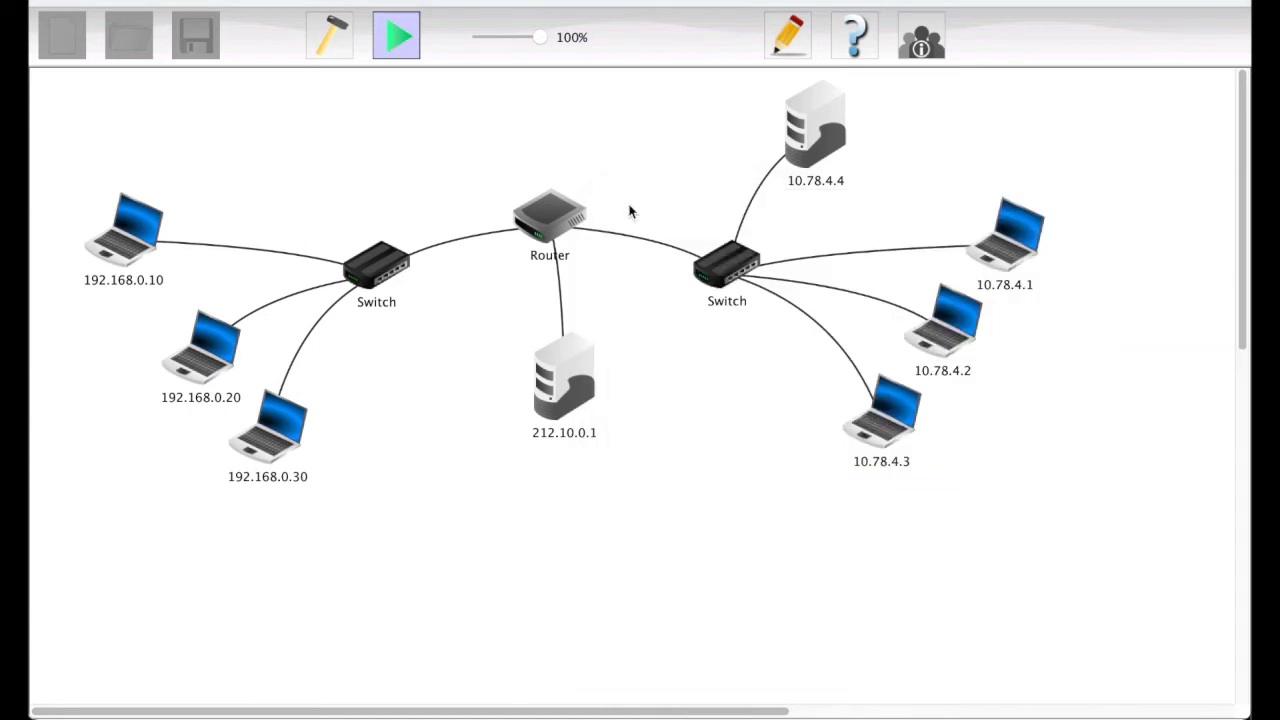
Install the DNS server software on computer 212.10.0.1 and apply the changes.
click(567, 398)
click(702, 60)
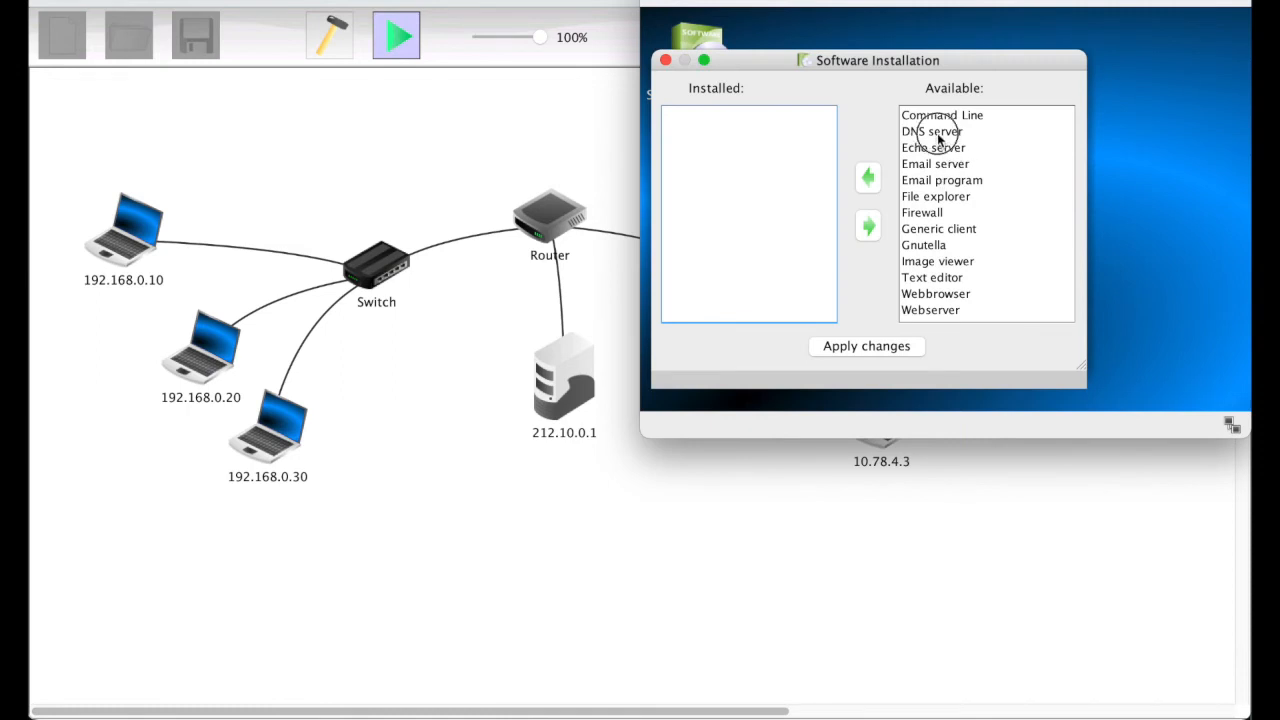
click(938, 135)
double_click(929, 140)
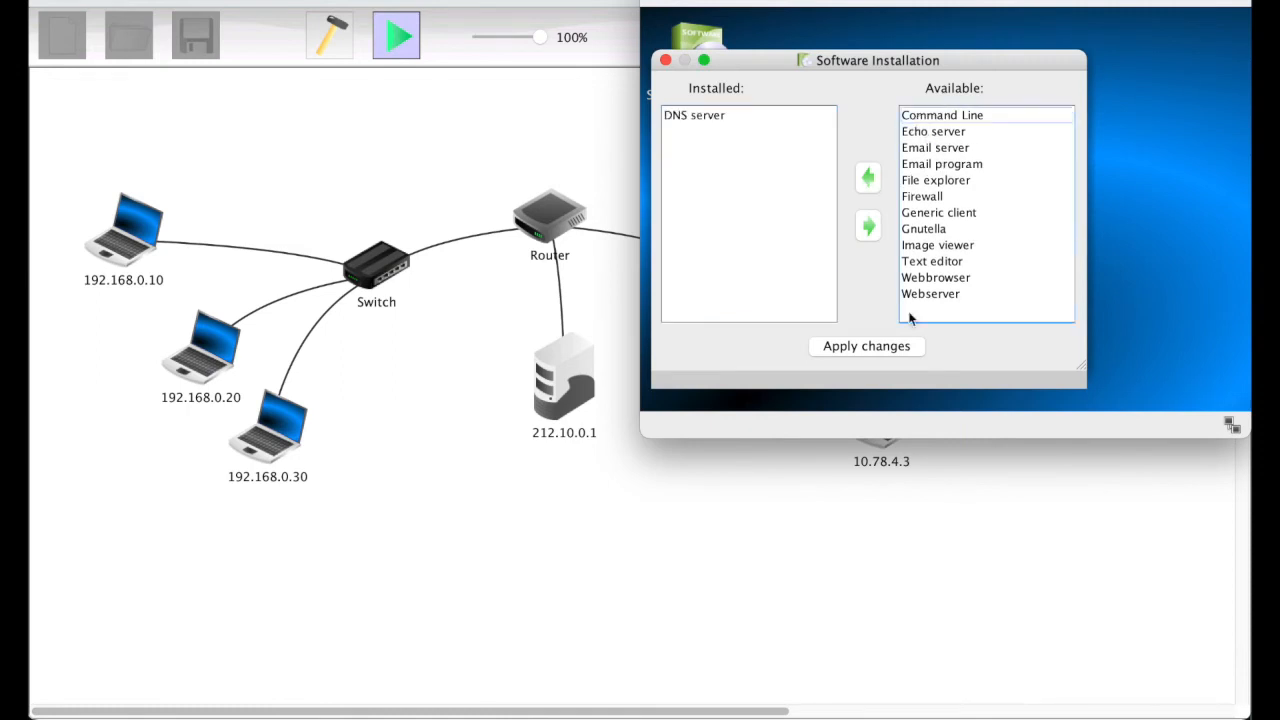
click(894, 346)
double_click(824, 40)
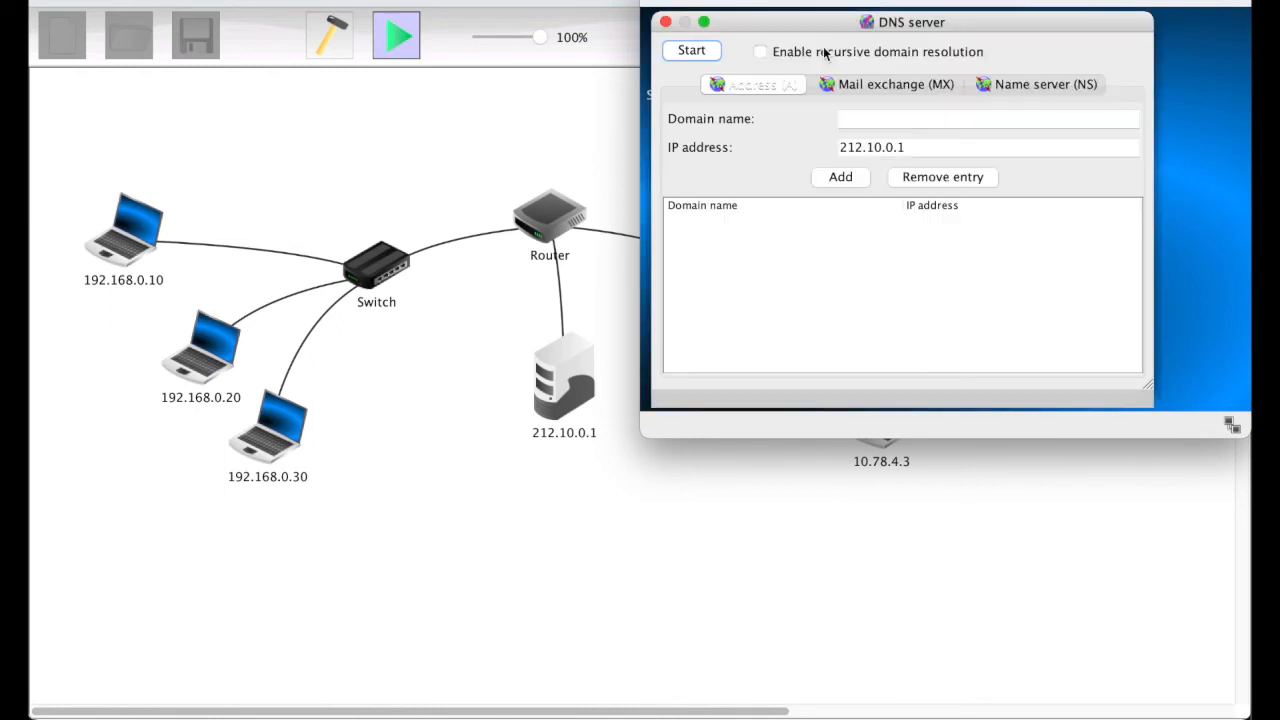
click(857, 121)
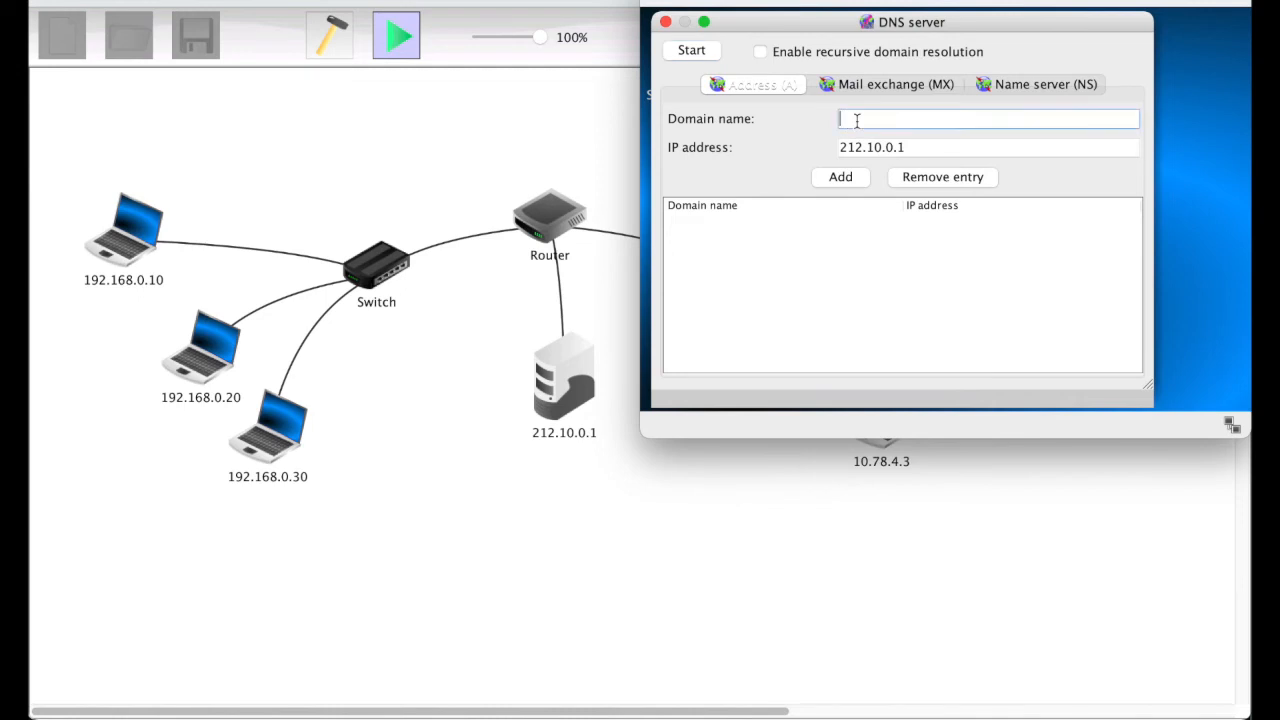
text(www.filius.fr)
drag(930, 123, 796, 120)
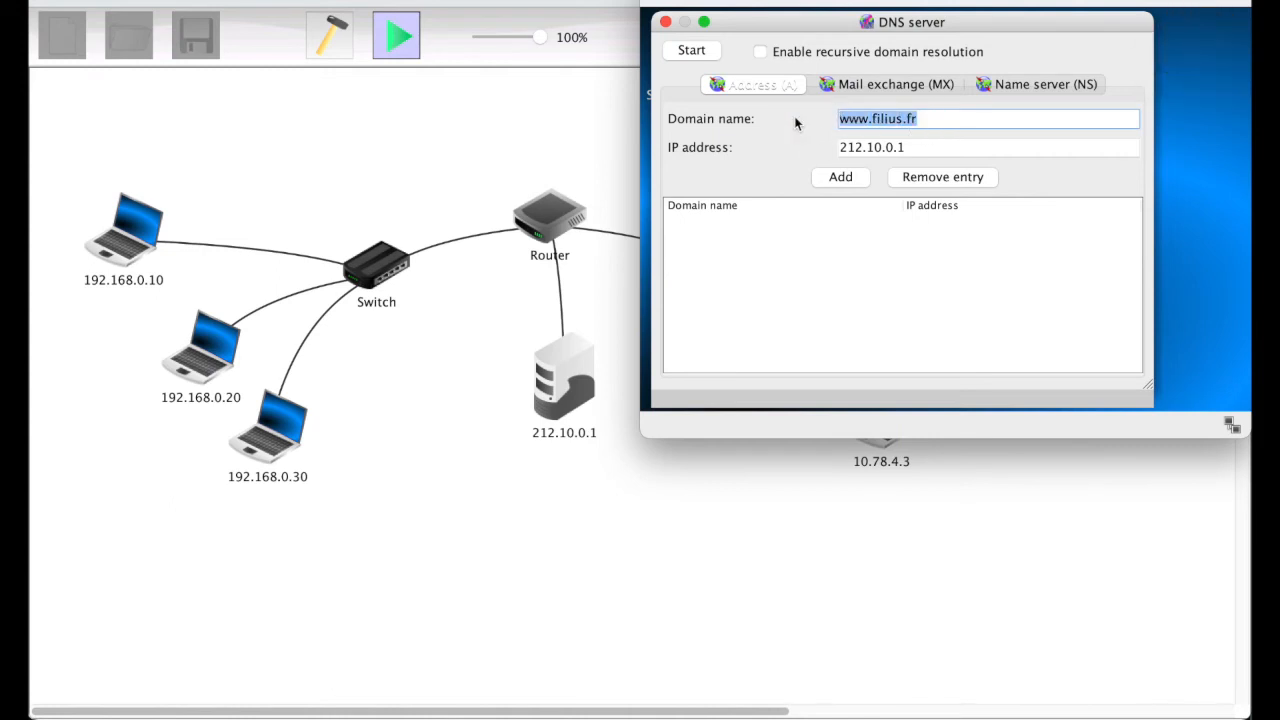
key(Right)
Add the address record with IP address 10.78.4.4 and start the DNS server on computer 212.10.0.1.
drag(913, 155, 829, 149)
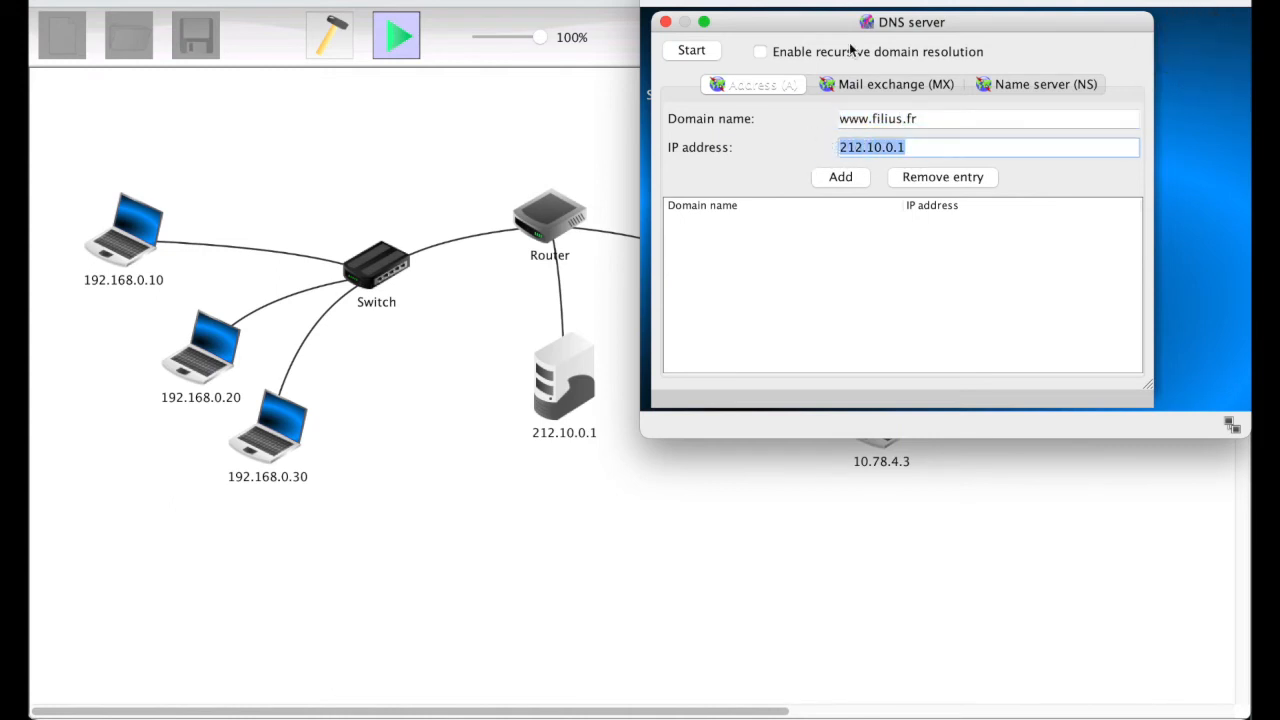
drag(863, 2, 850, 235)
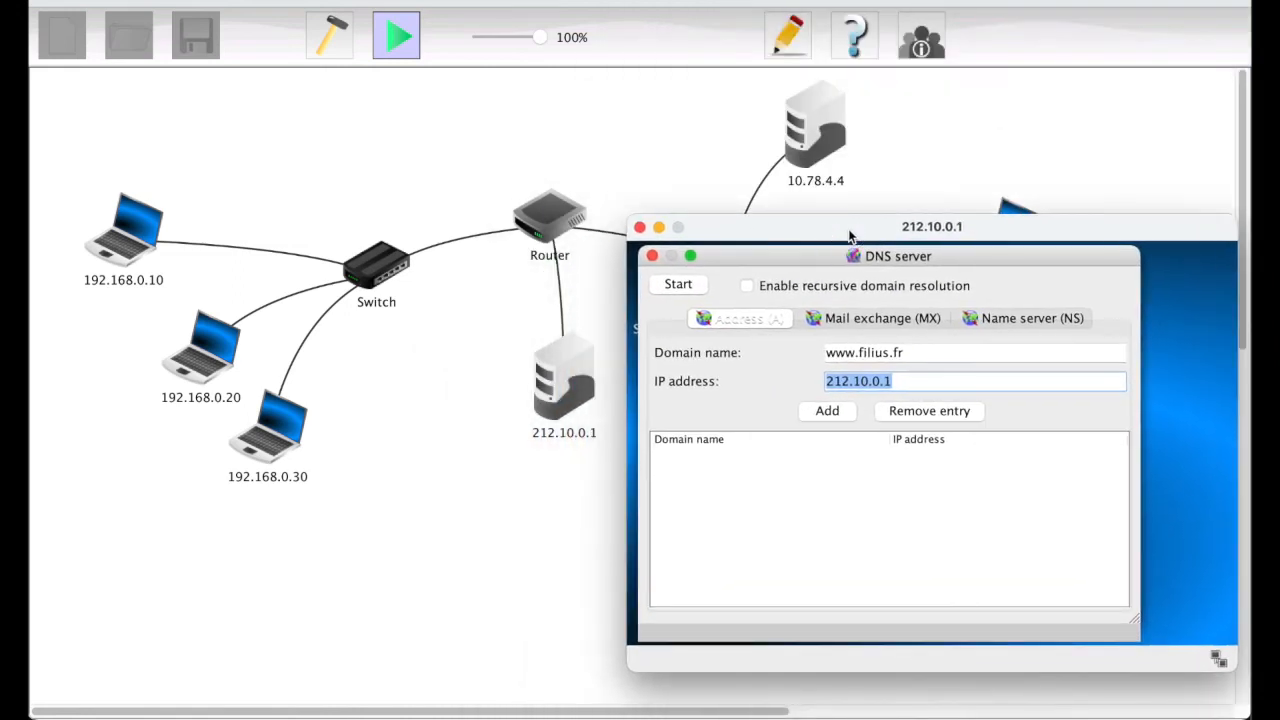
text(10)
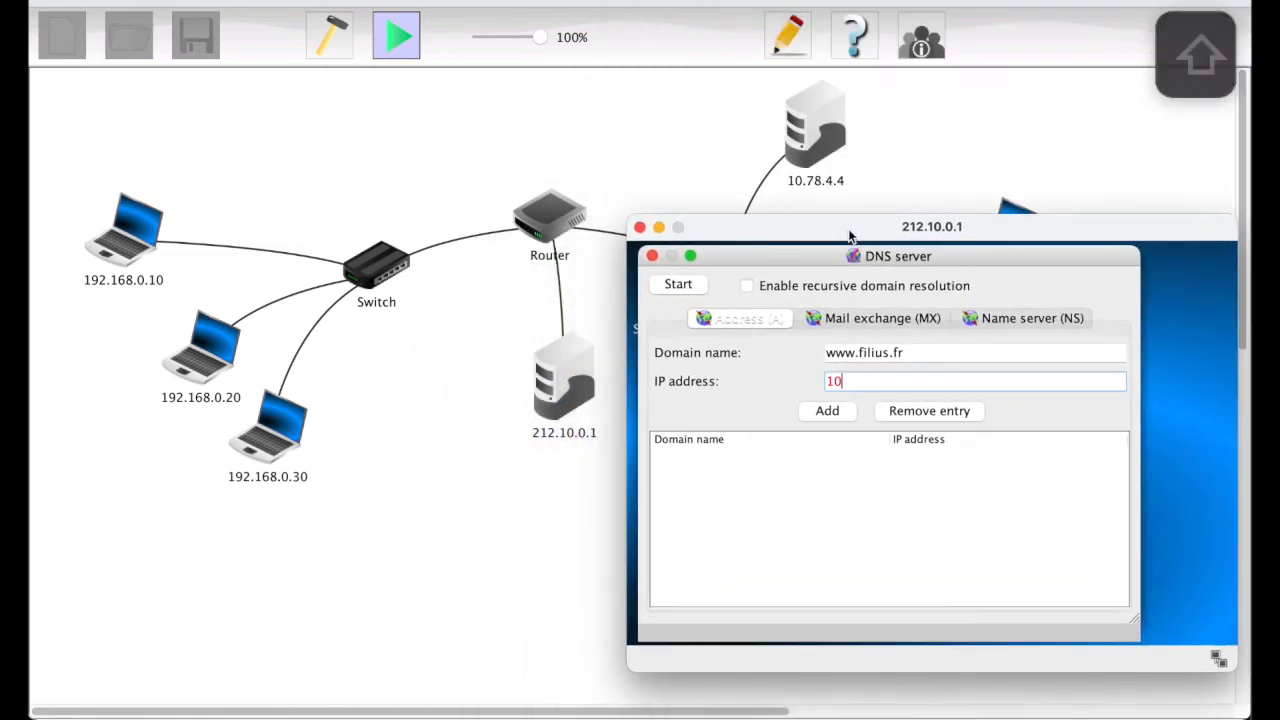
text(.78)
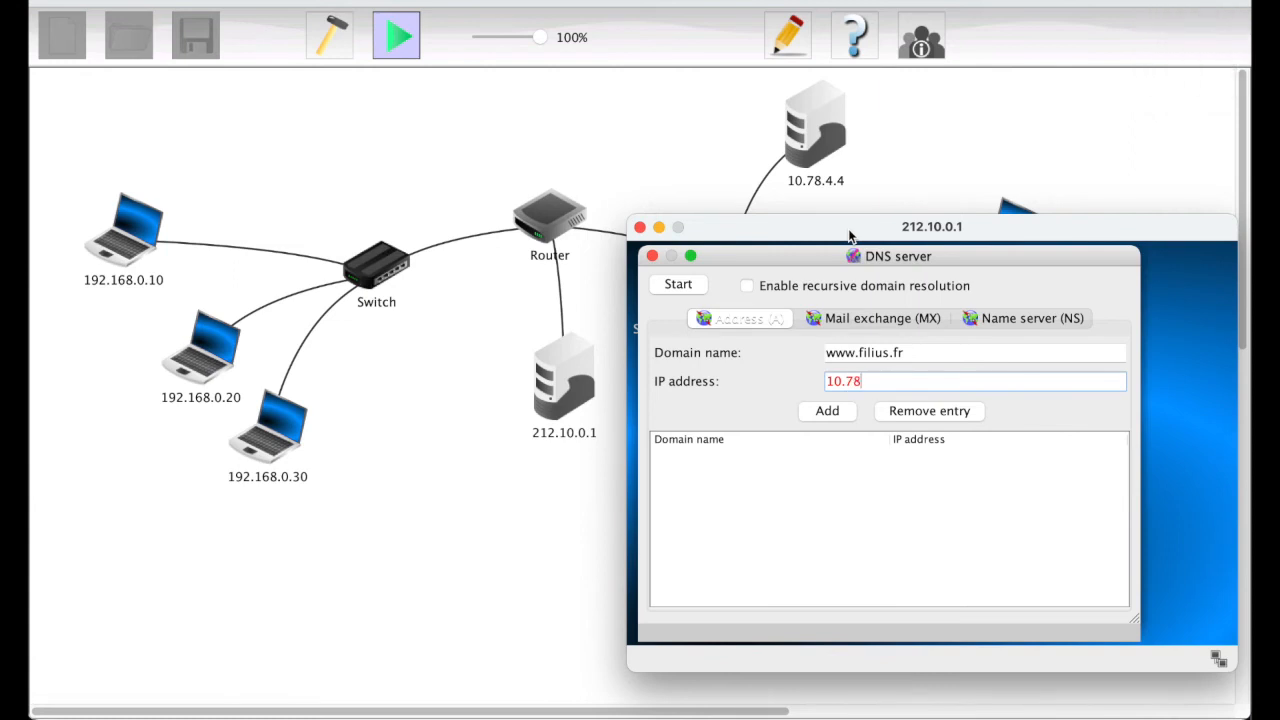
text(.4.4)
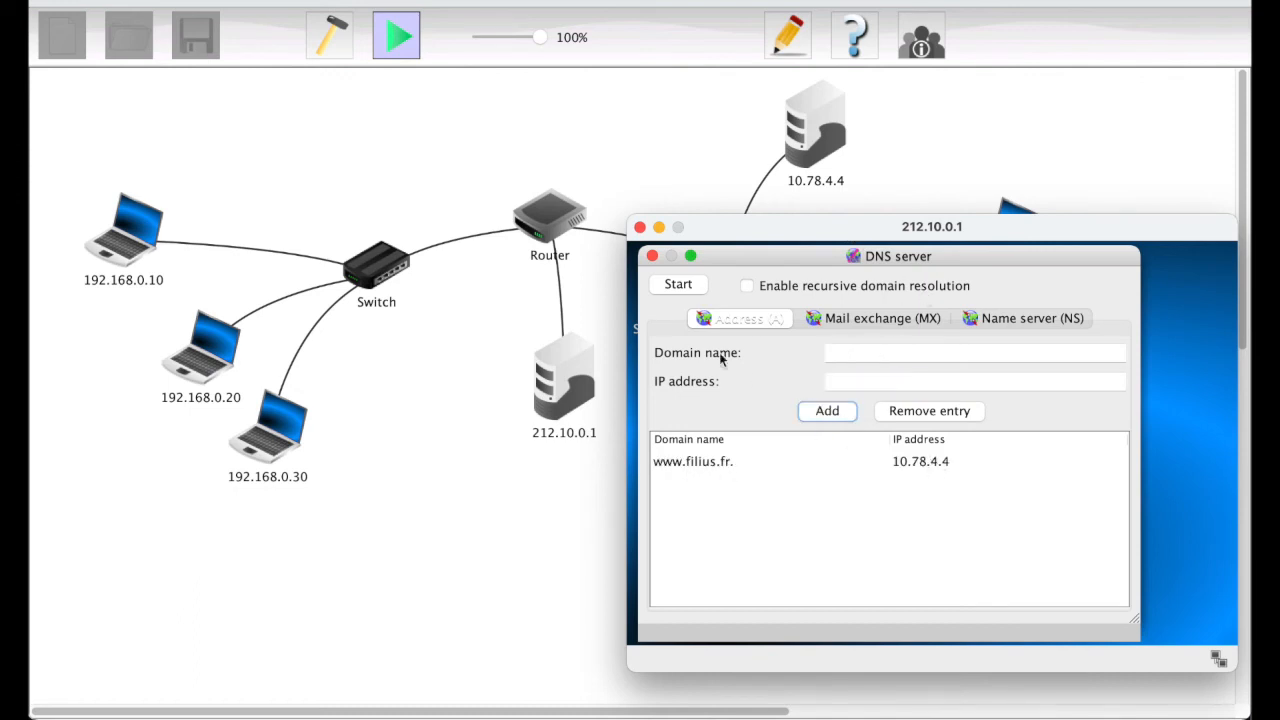
click(678, 285)
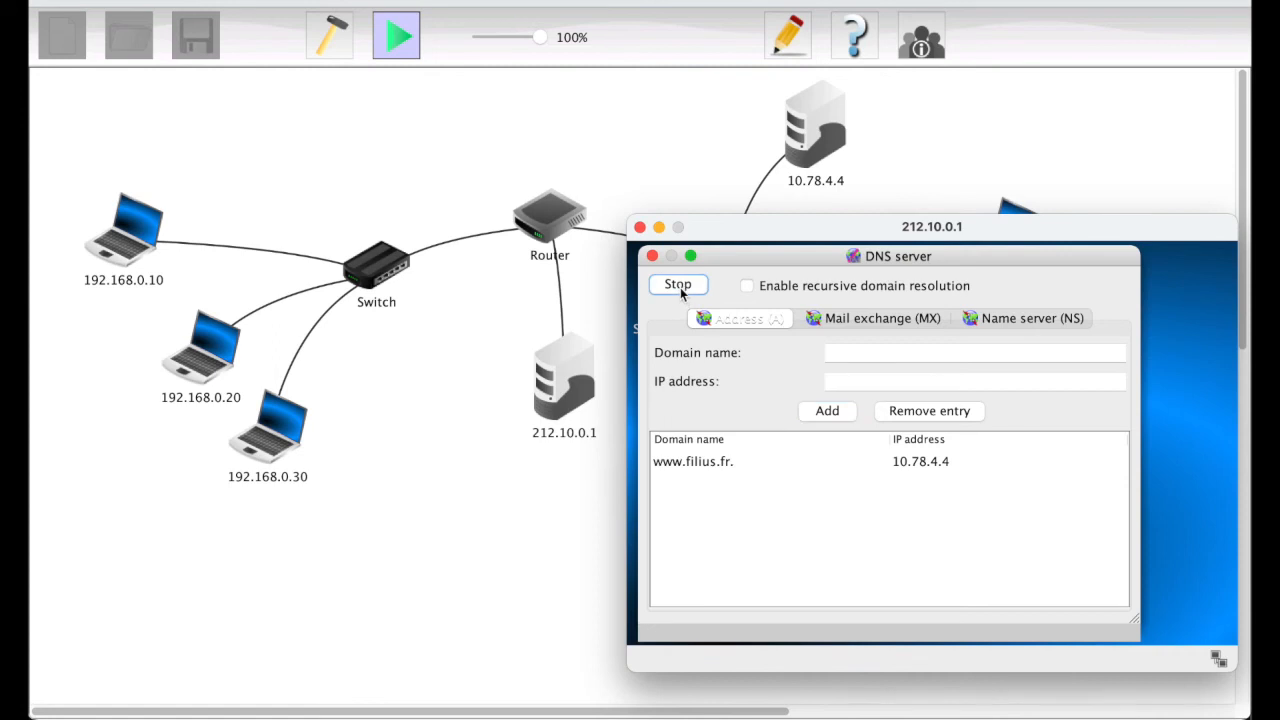
click(640, 227)
click(122, 245)
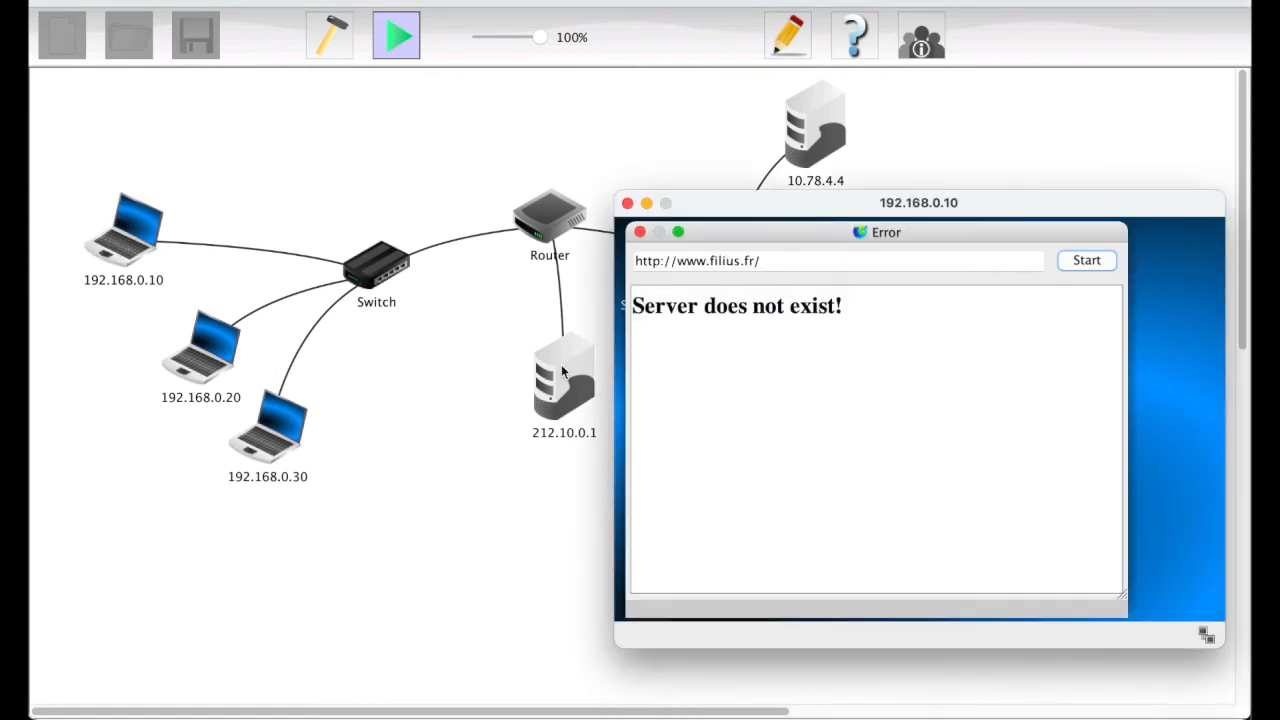
click(777, 259)
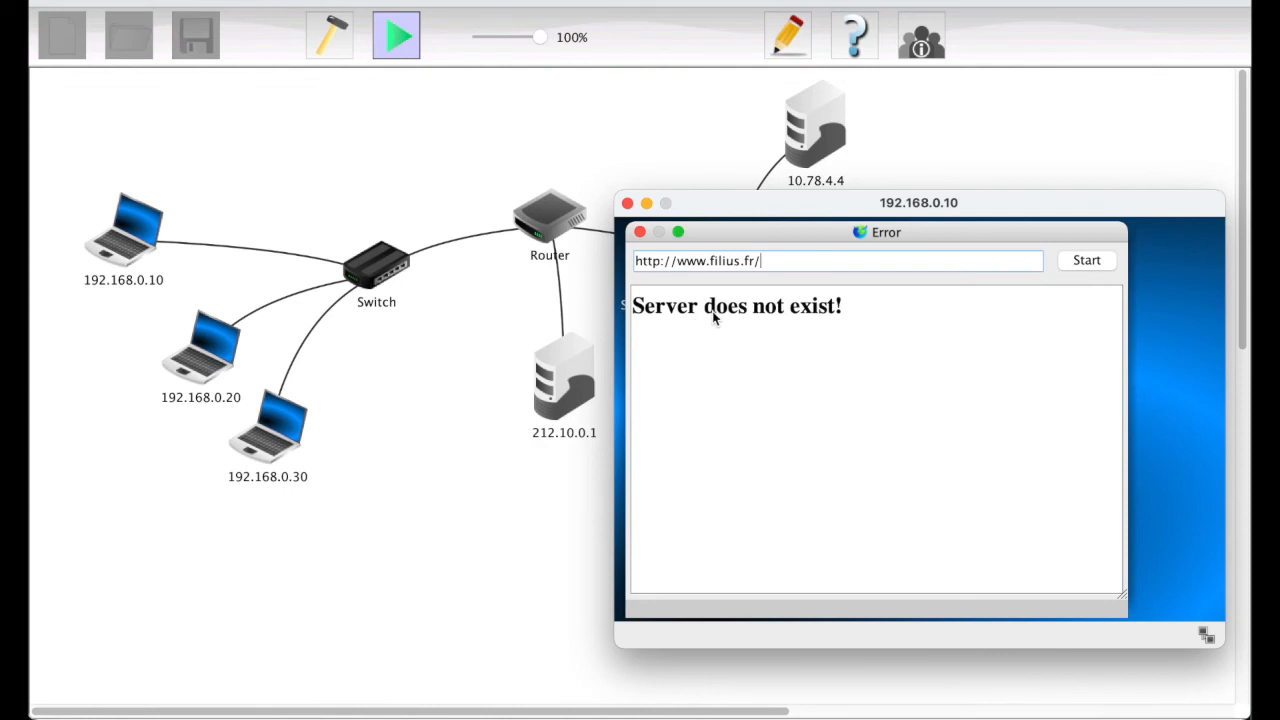
click(1095, 265)
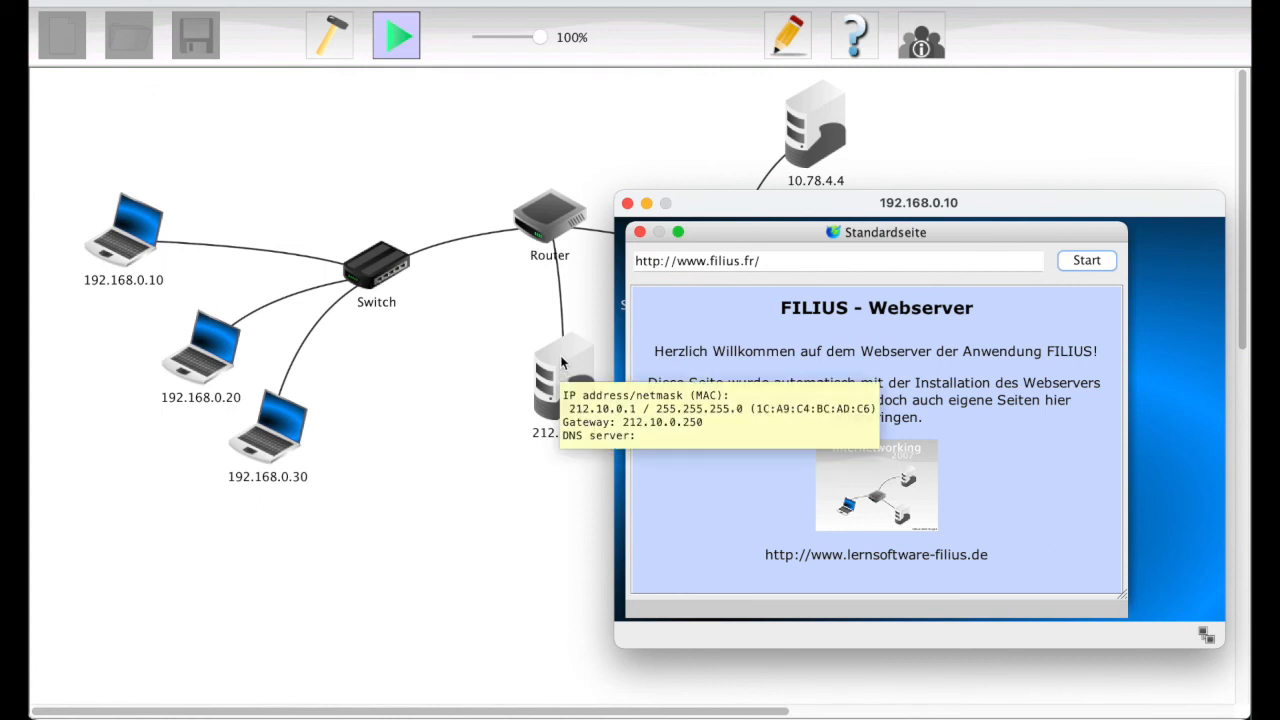
mouse_move(543, 237)
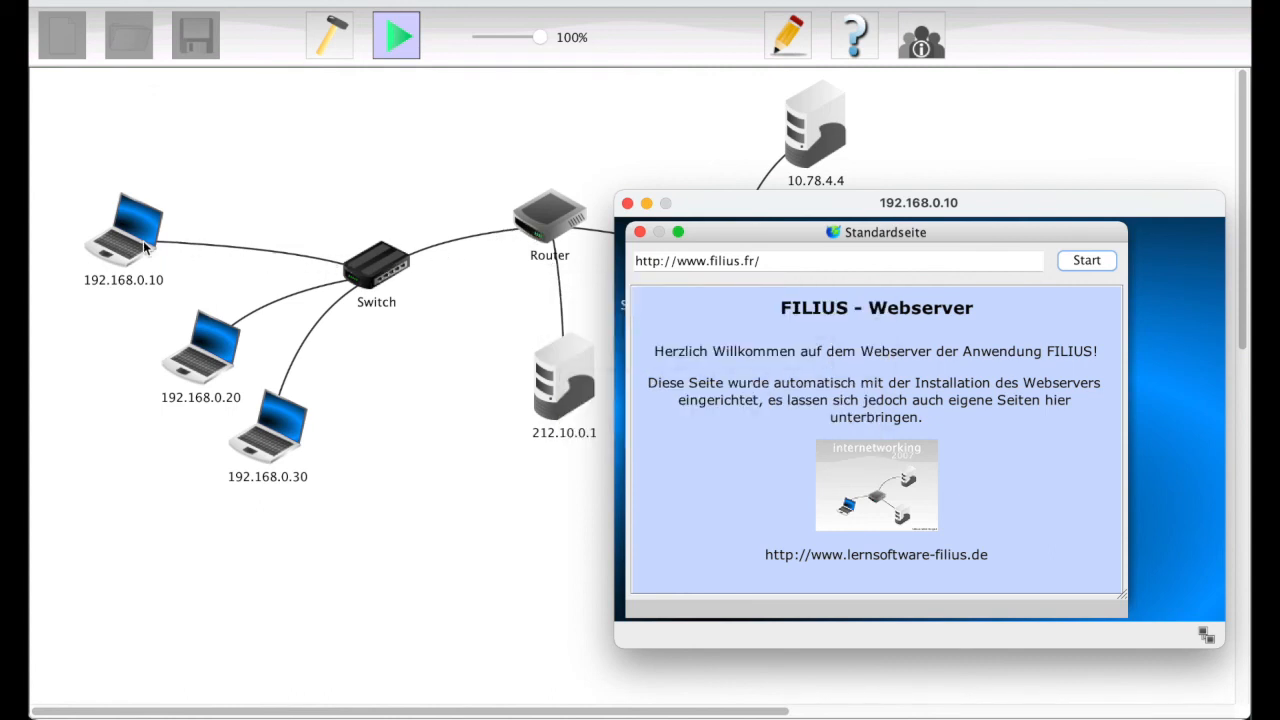
mouse_move(144, 246)
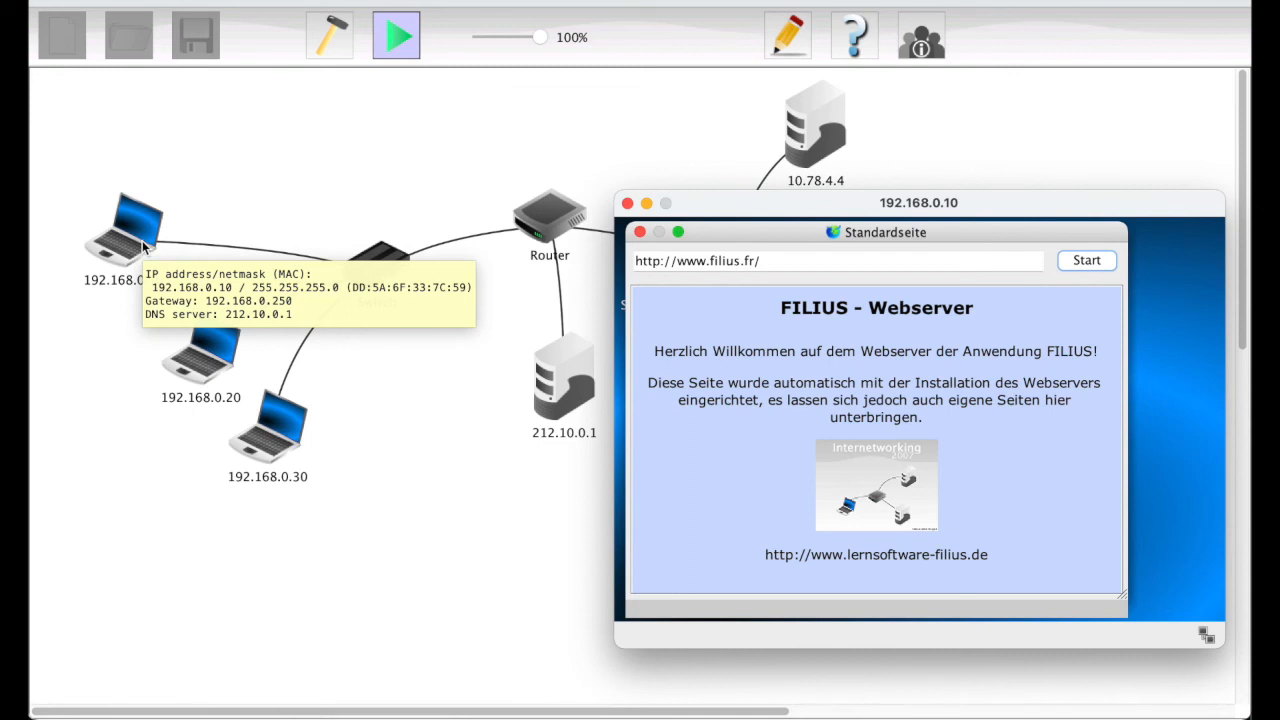